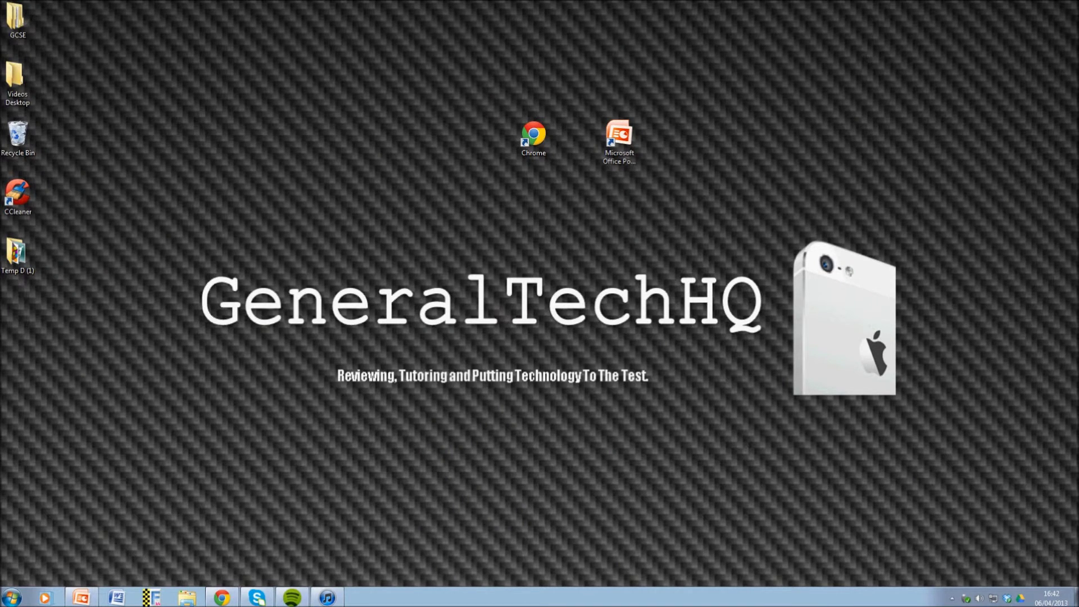
Switch to Chrome, search Google for "pizza" and show the image results.
click(82, 597)
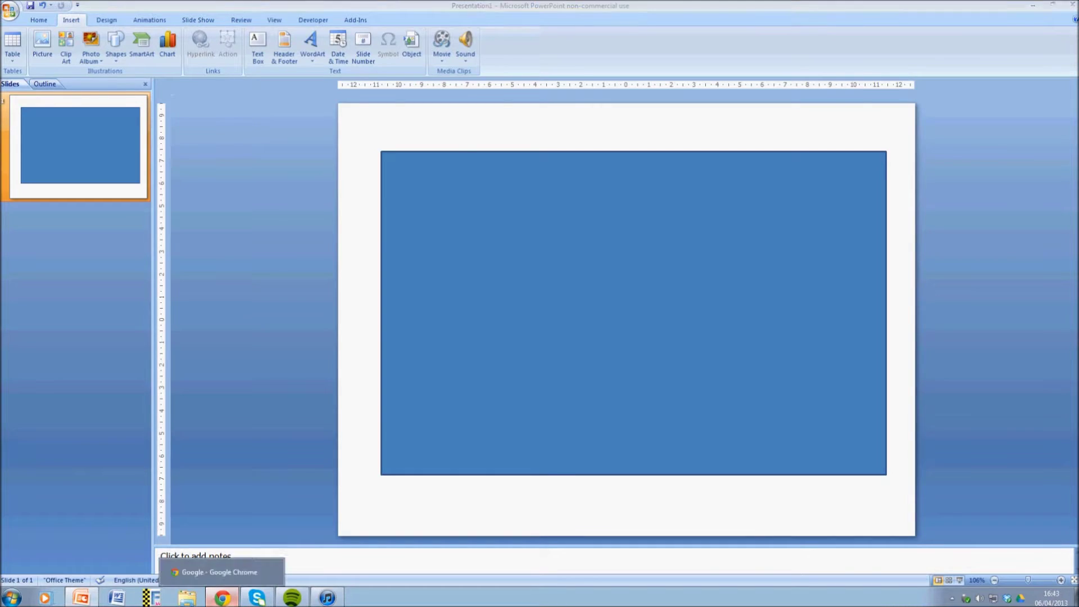
click(222, 597)
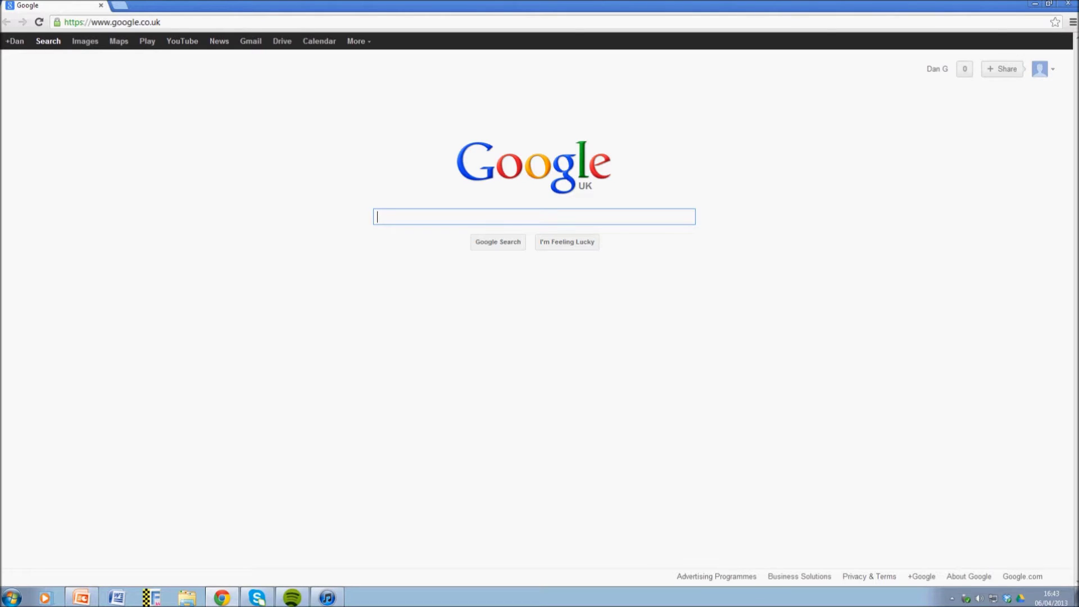
text(pizza)
key(Return)
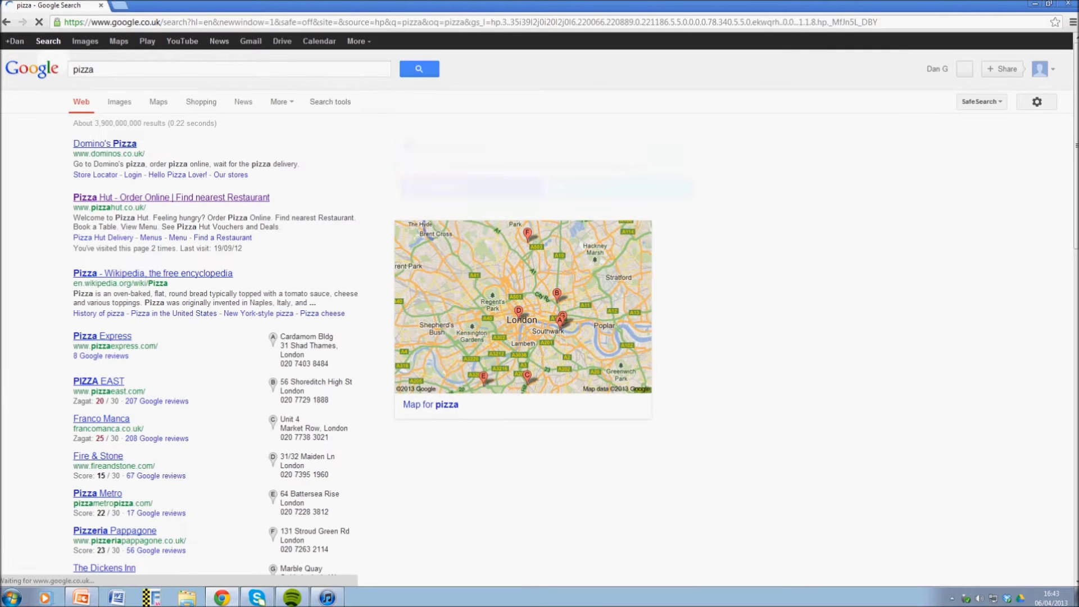
click(85, 41)
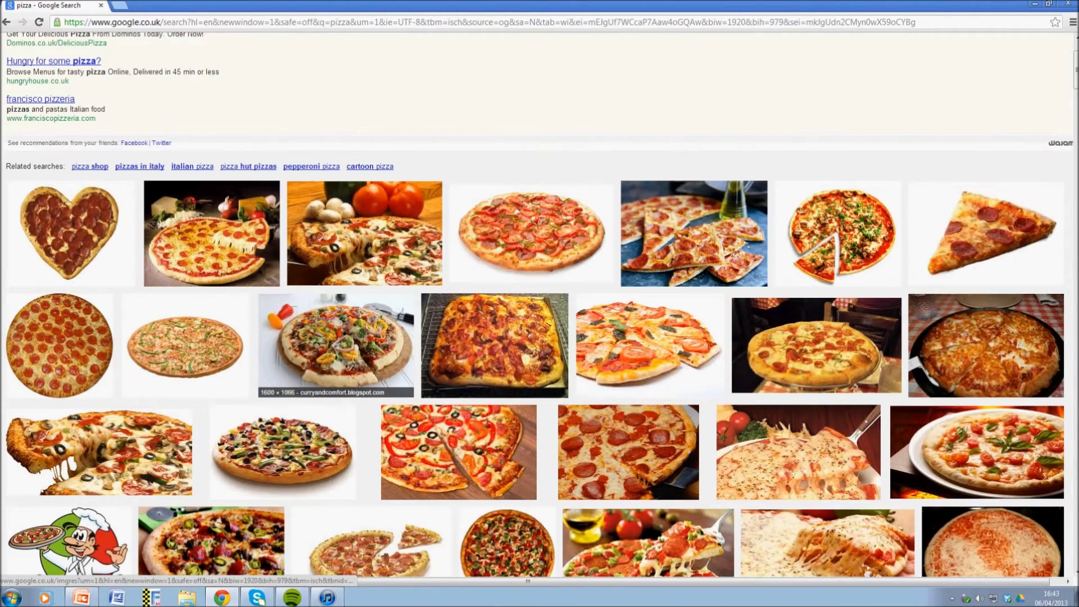
Preview the whole pizza with olives and green peppers on a white background and copy the image.
click(282, 450)
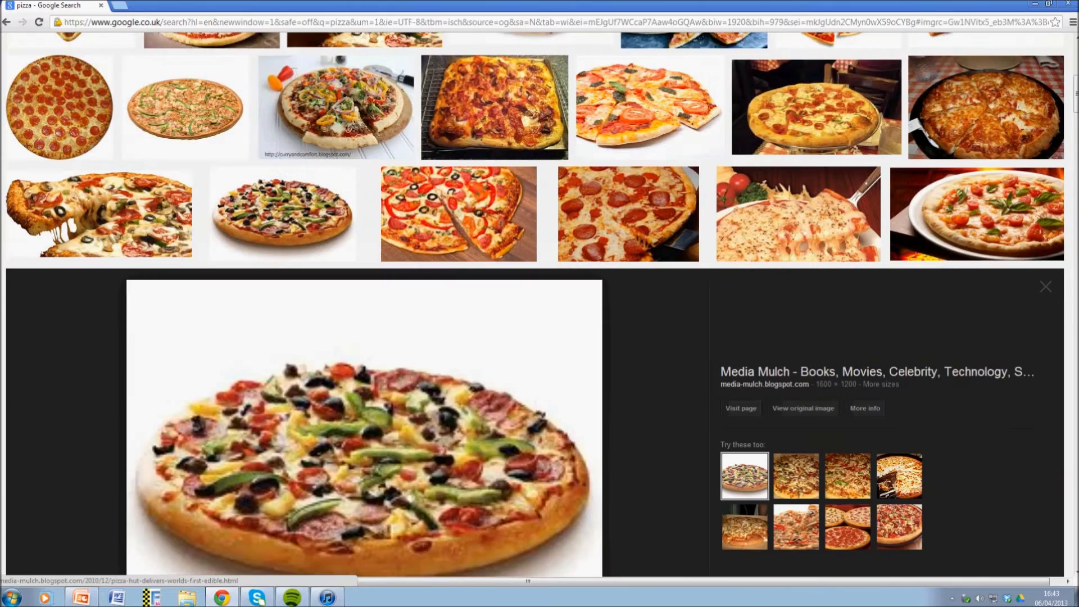
right_click(386, 212)
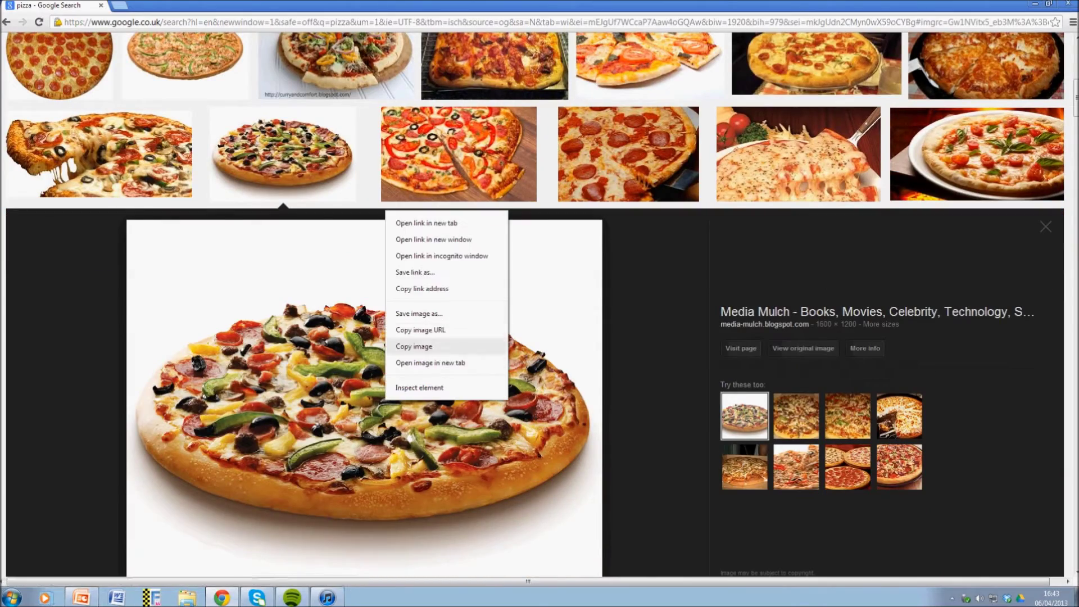
click(414, 346)
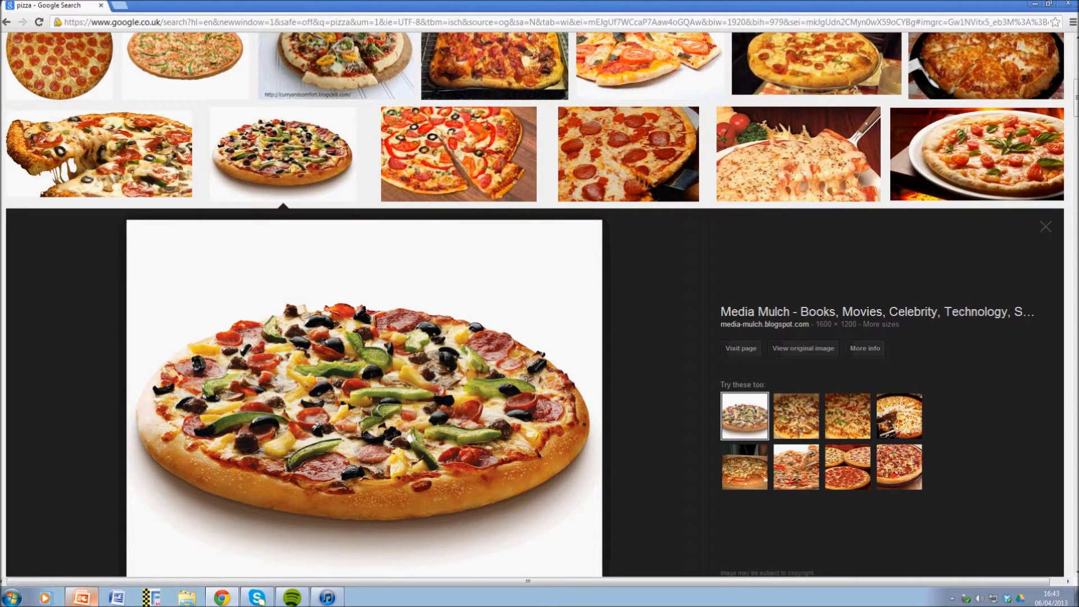
Switch to PowerPoint and paste the copied pizza picture onto the slide.
click(81, 597)
right_click(258, 401)
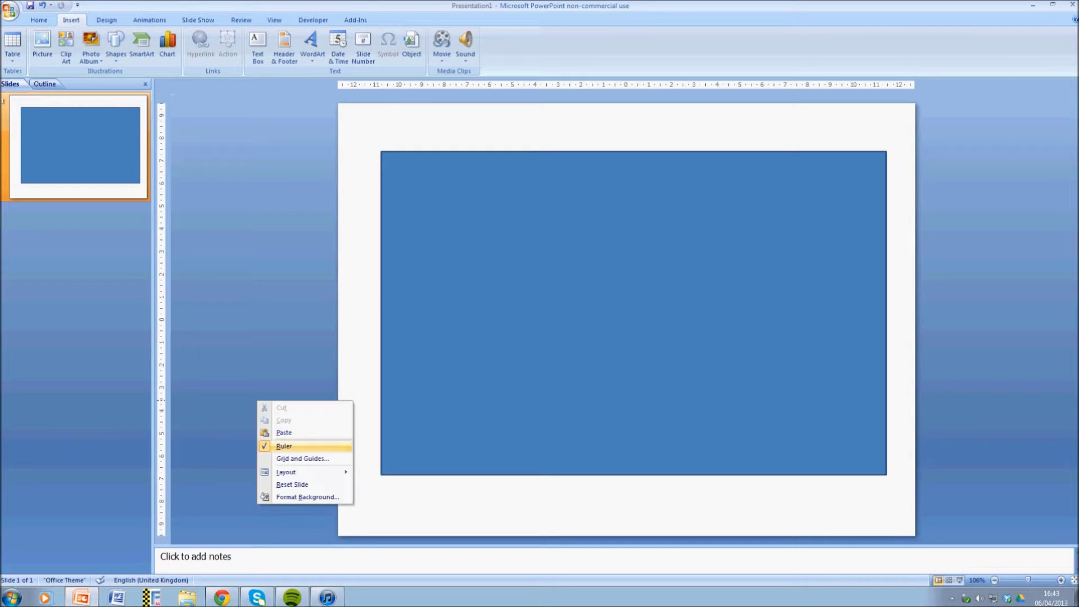
click(284, 432)
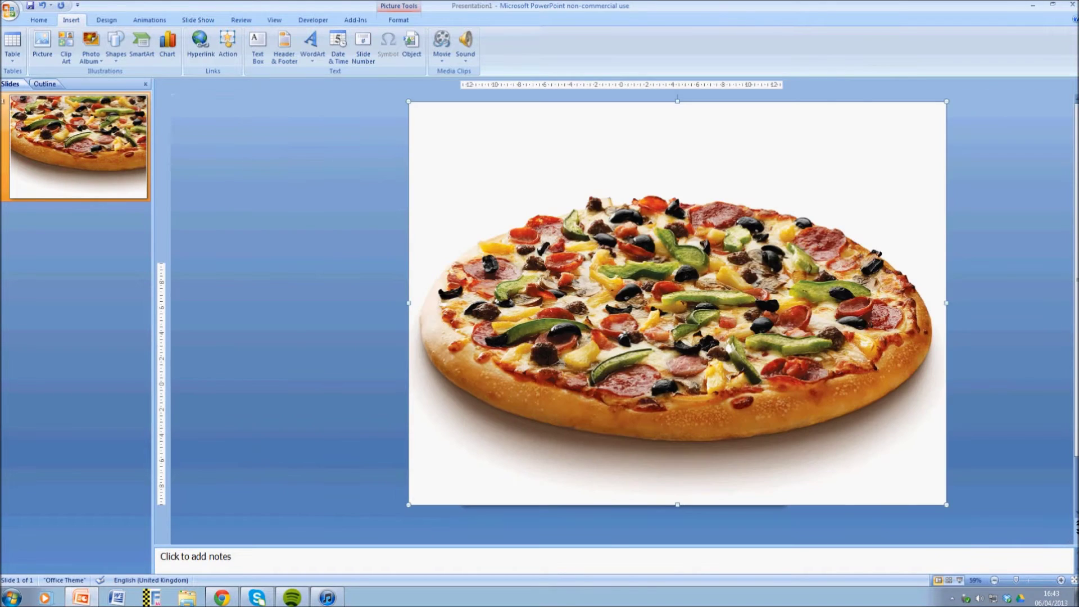
Shrink the pizza picture to about 9.15 cm by 12.2 cm and place it over the middle of the blue rectangle.
drag(946, 102, 597, 363)
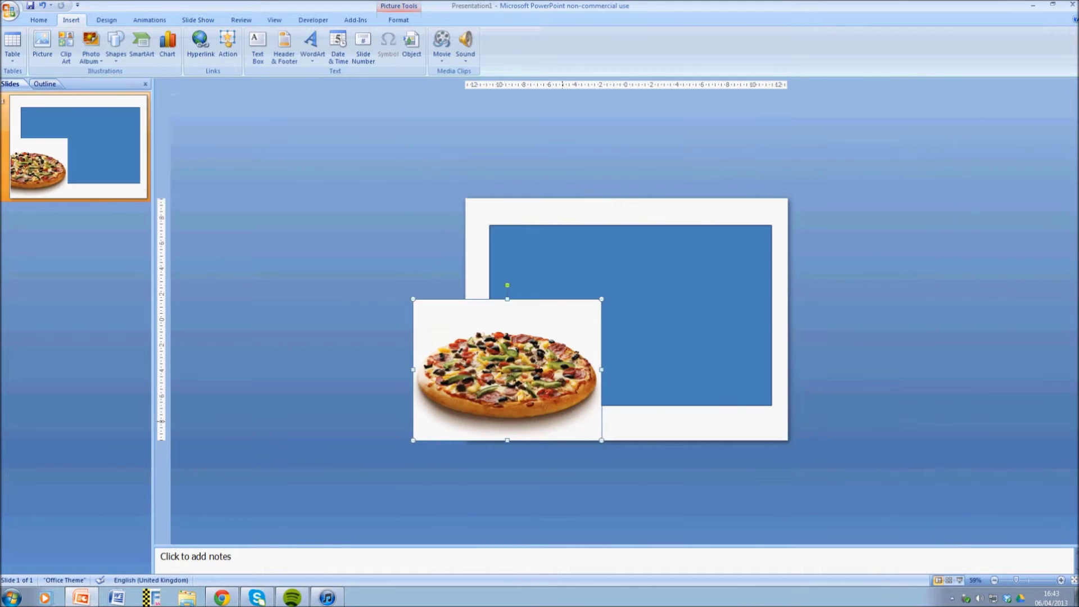
drag(507, 369, 619, 318)
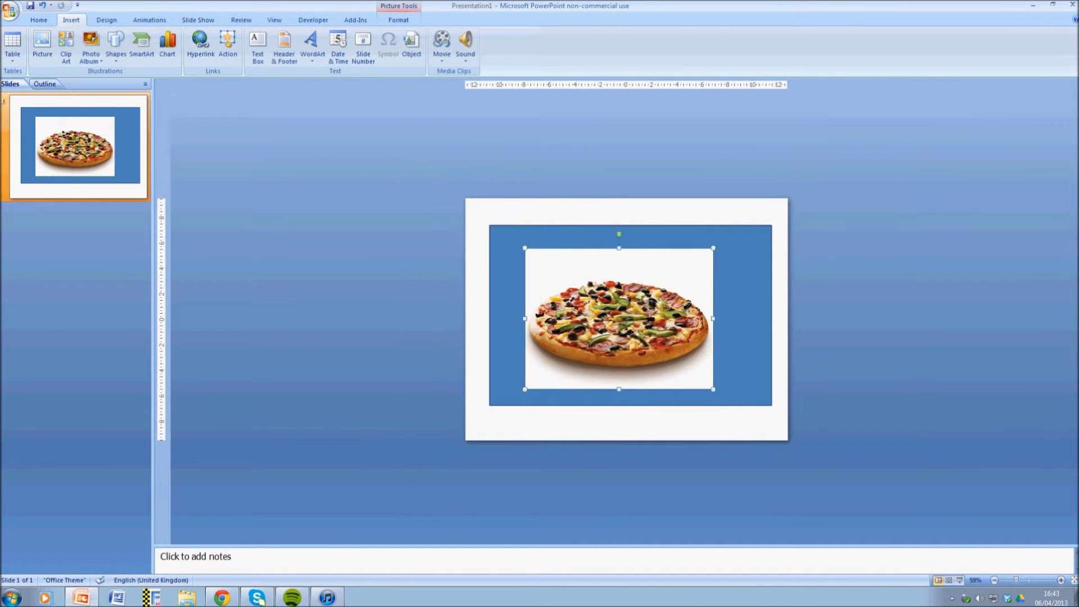
click(1074, 580)
click(966, 281)
drag(762, 263, 798, 262)
click(471, 269)
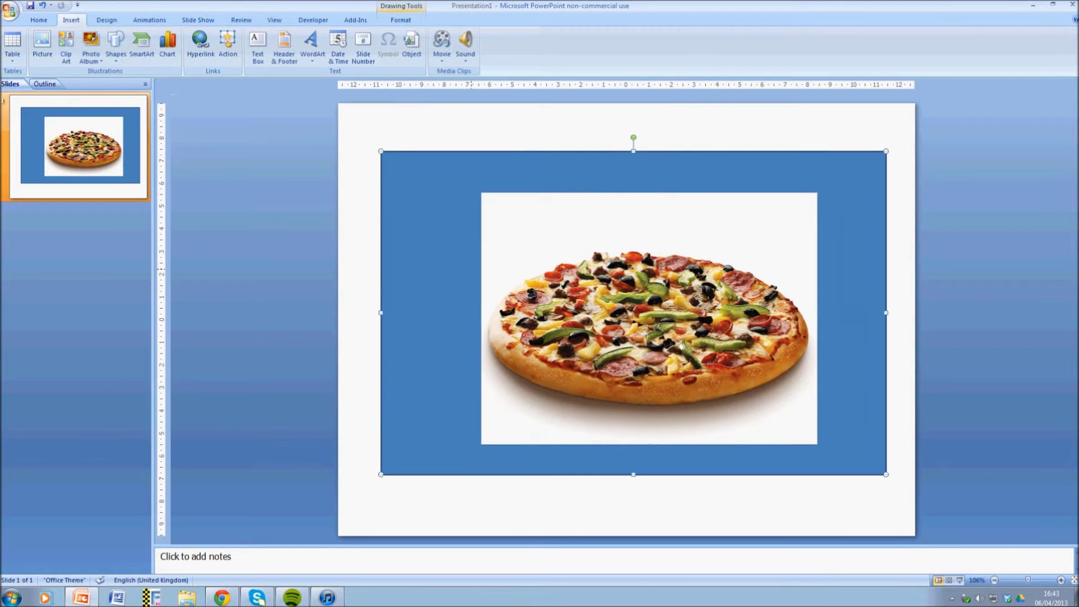
click(542, 266)
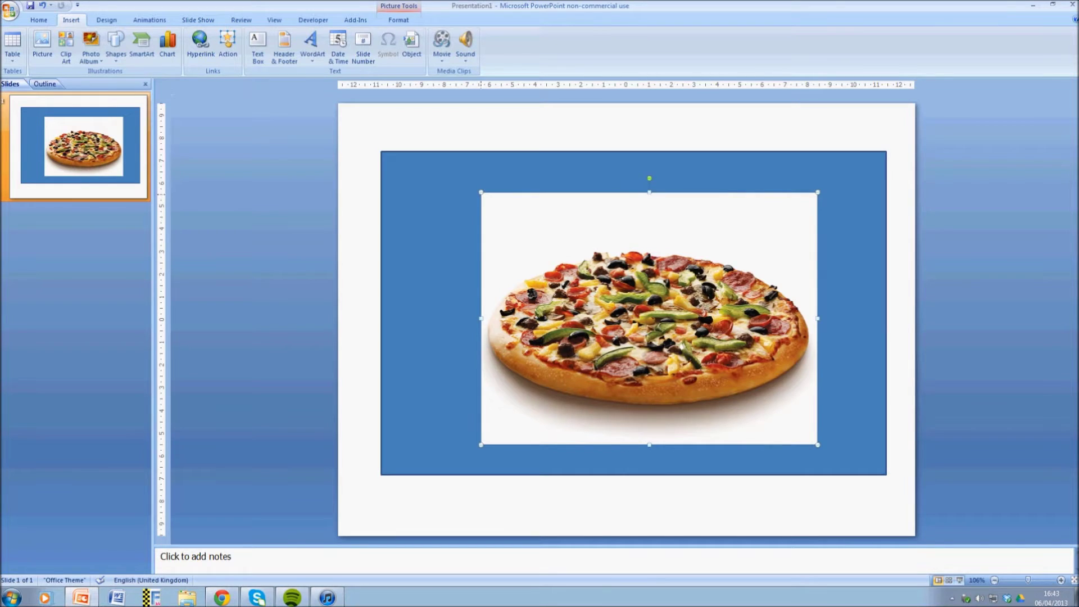
drag(481, 193, 540, 236)
drag(689, 337, 630, 321)
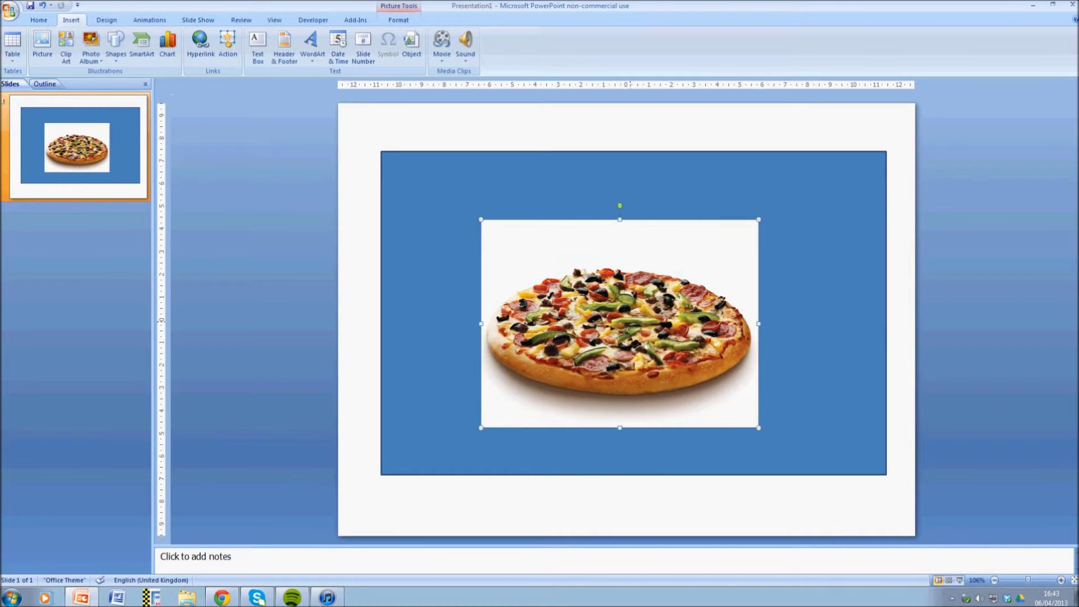
Crop the white margins above, below and beside the pizza to about 6.4 cm high by 12 cm wide.
double_click(676, 287)
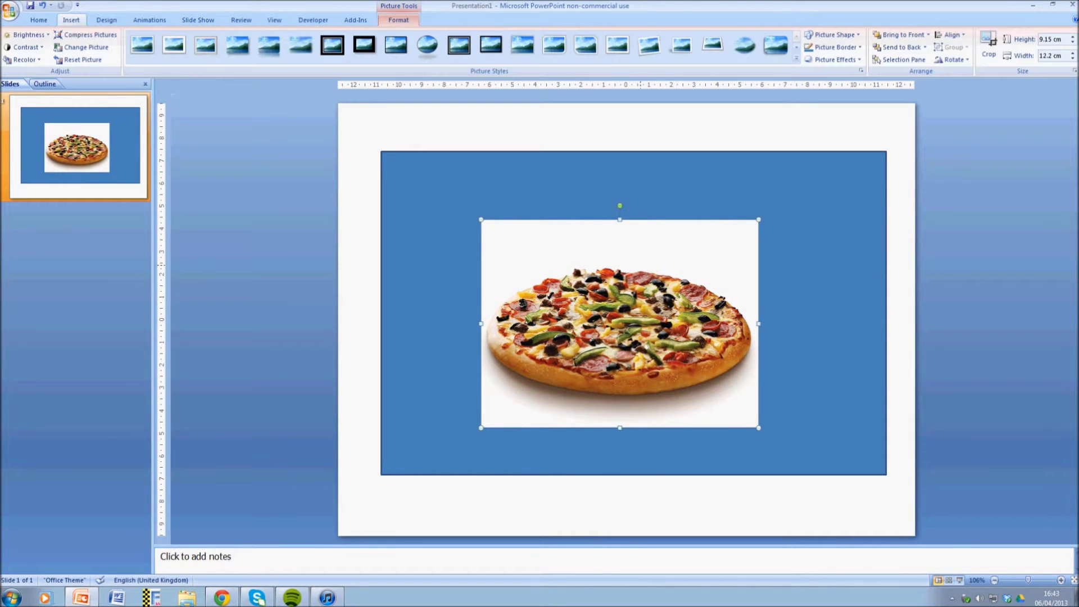
click(988, 48)
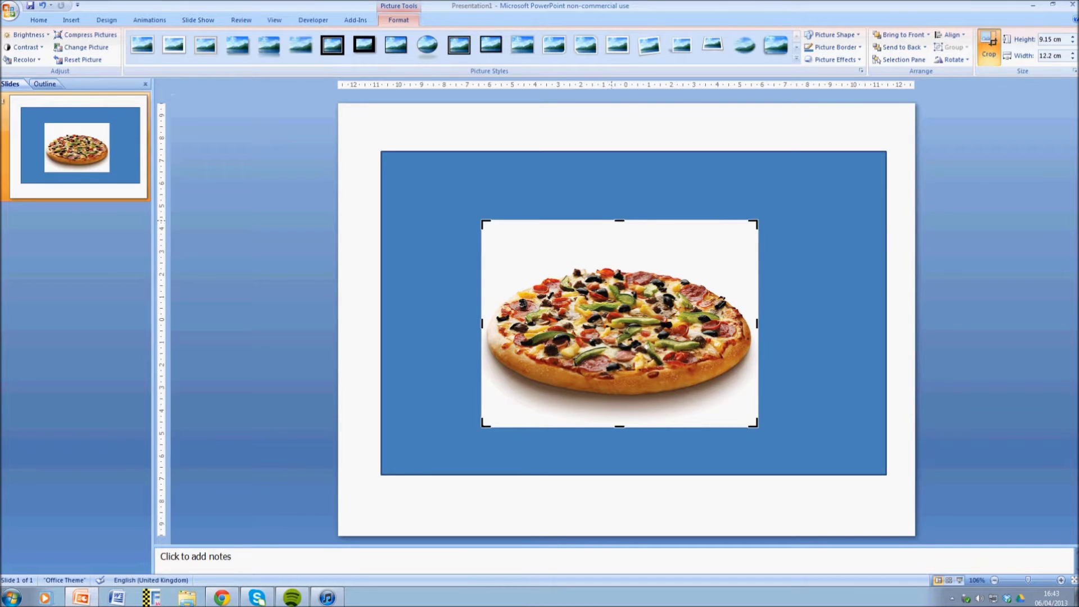
drag(618, 221, 618, 257)
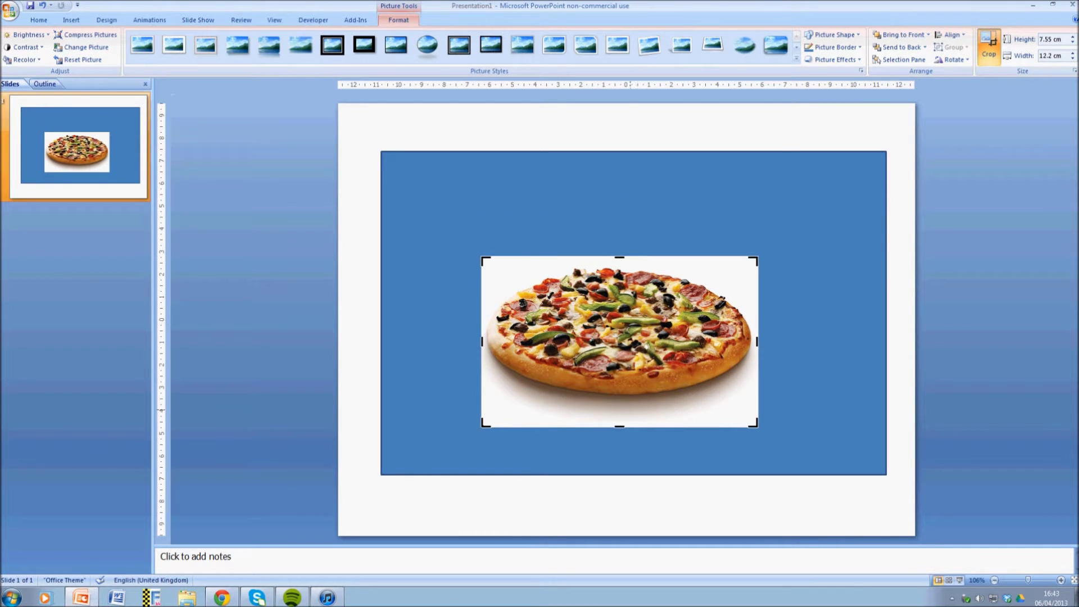
drag(618, 427, 619, 400)
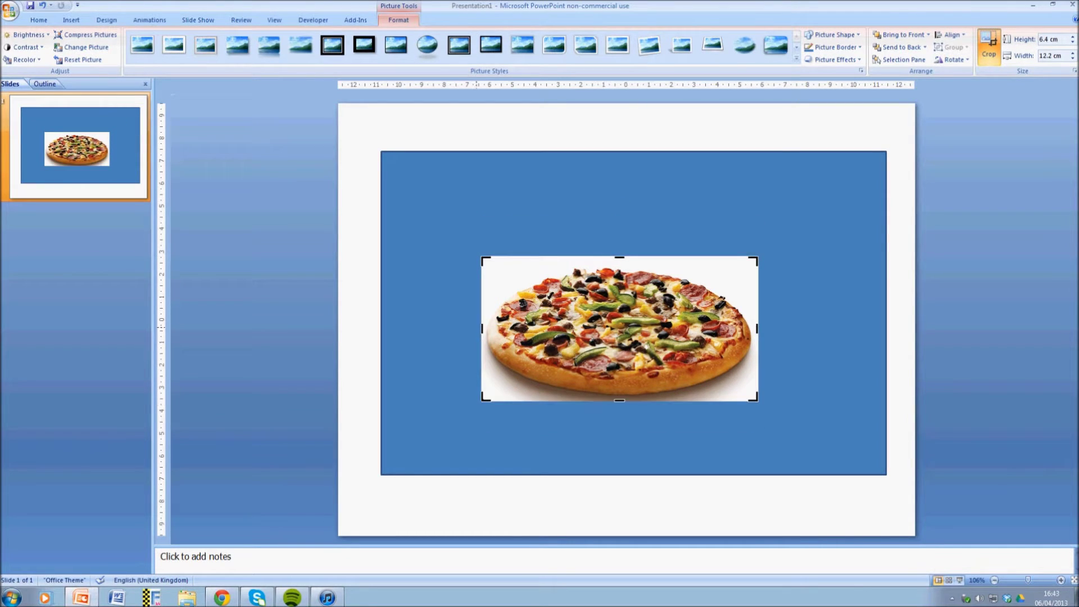
drag(482, 329, 486, 328)
click(988, 48)
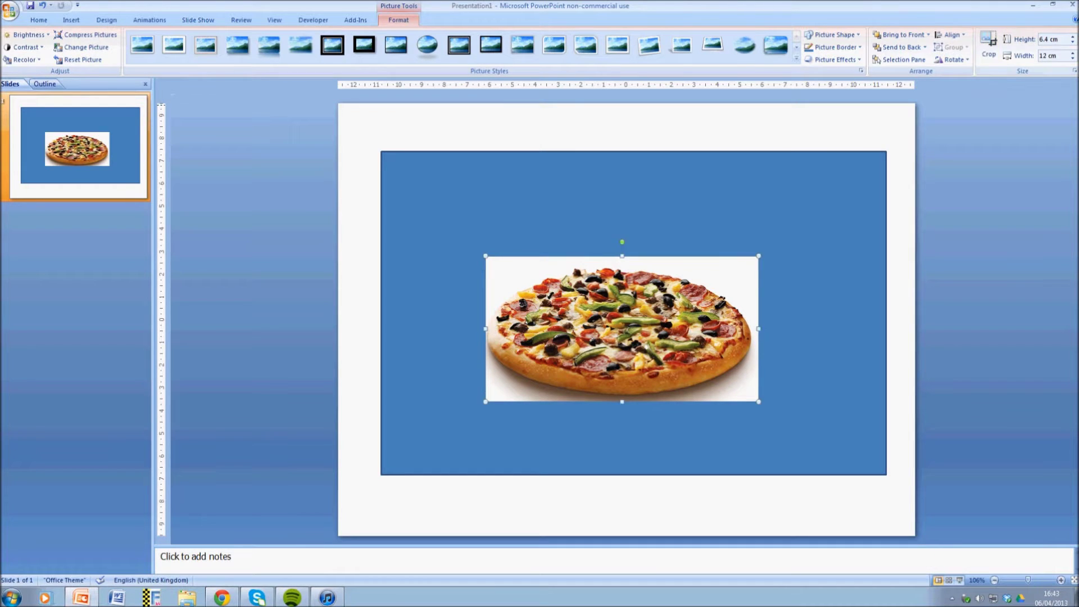
click(953, 152)
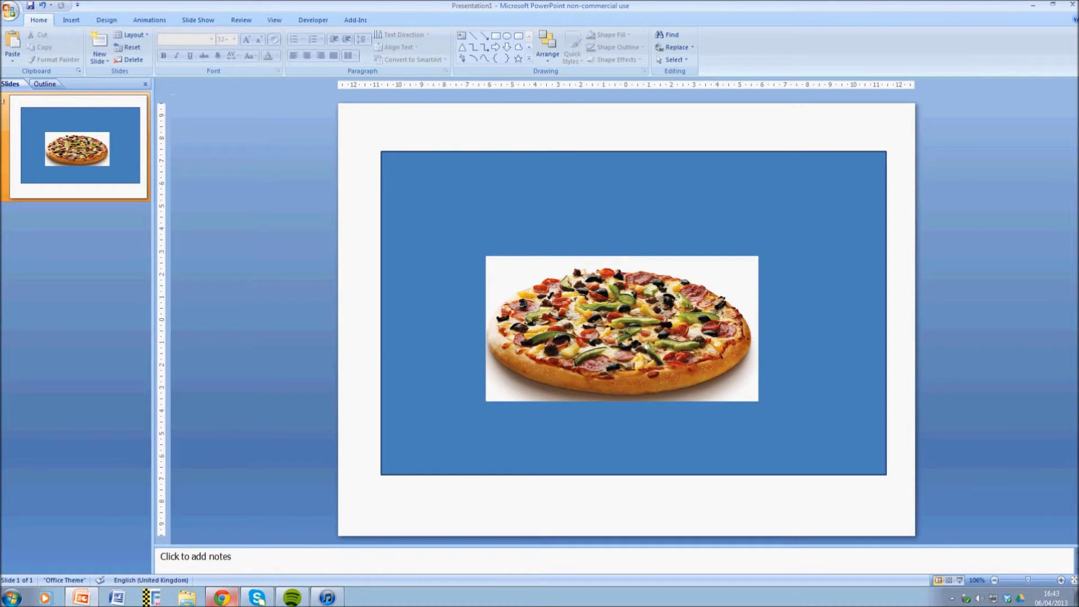
Switch to Chrome, open google.co.uk in a new tab and search Google Images for "pizza".
click(222, 597)
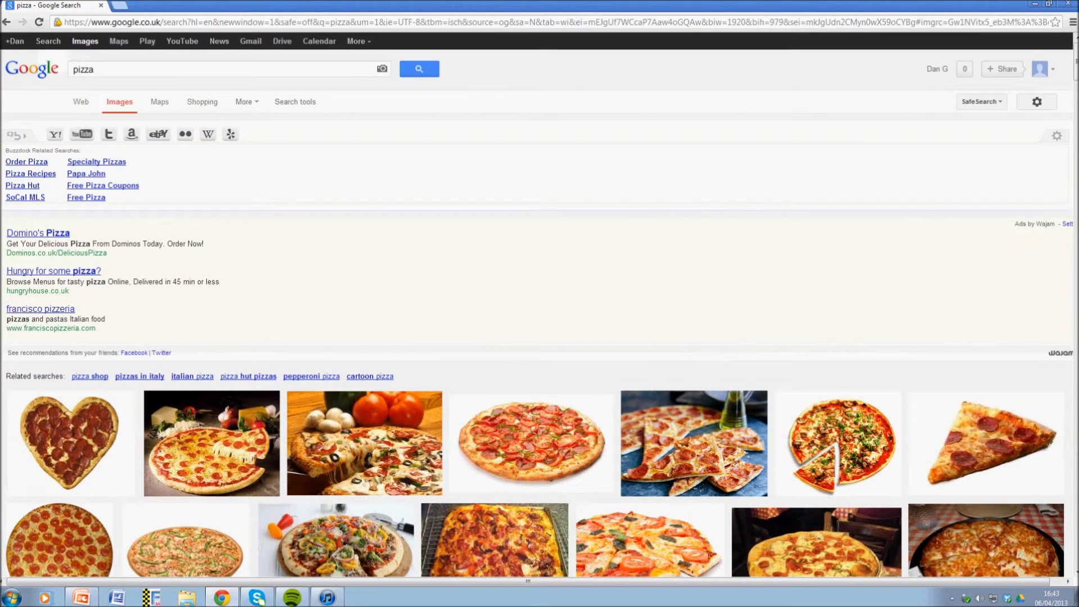
key(ctrl+t)
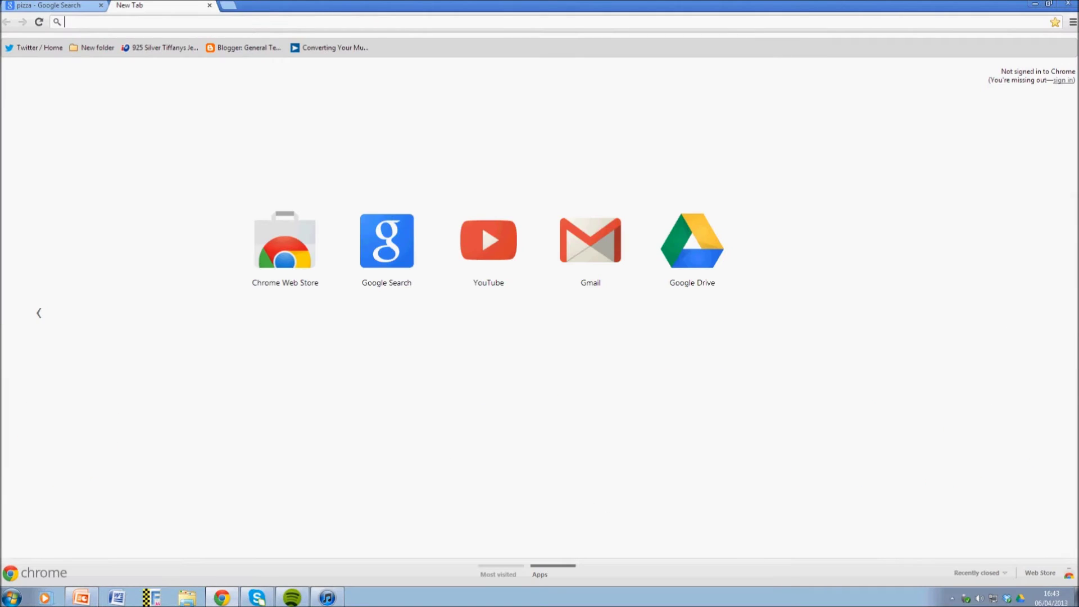
text(google.co.uk)
key(Return)
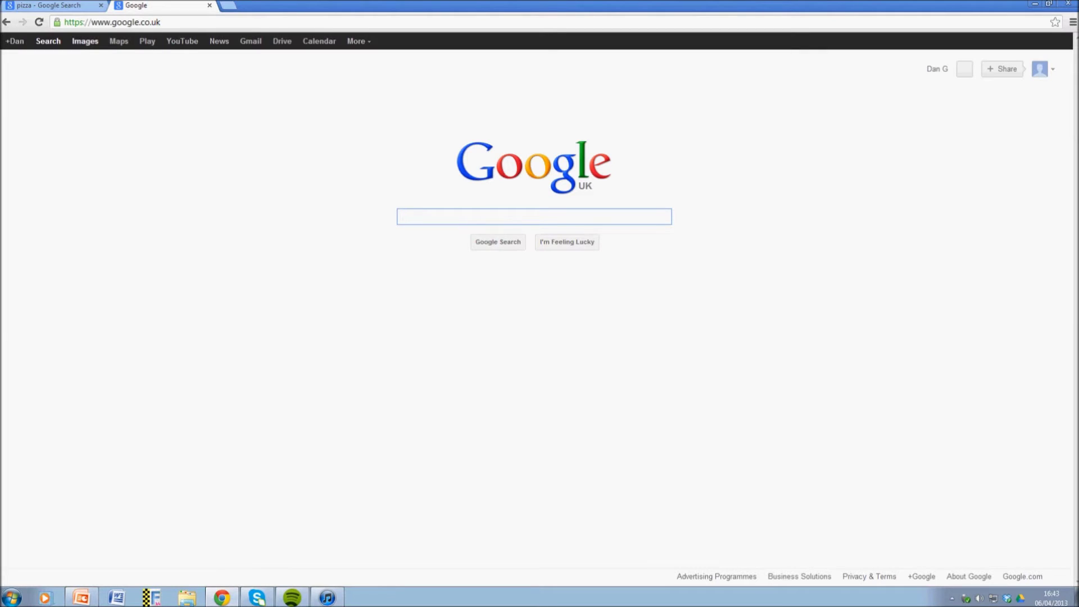
click(85, 41)
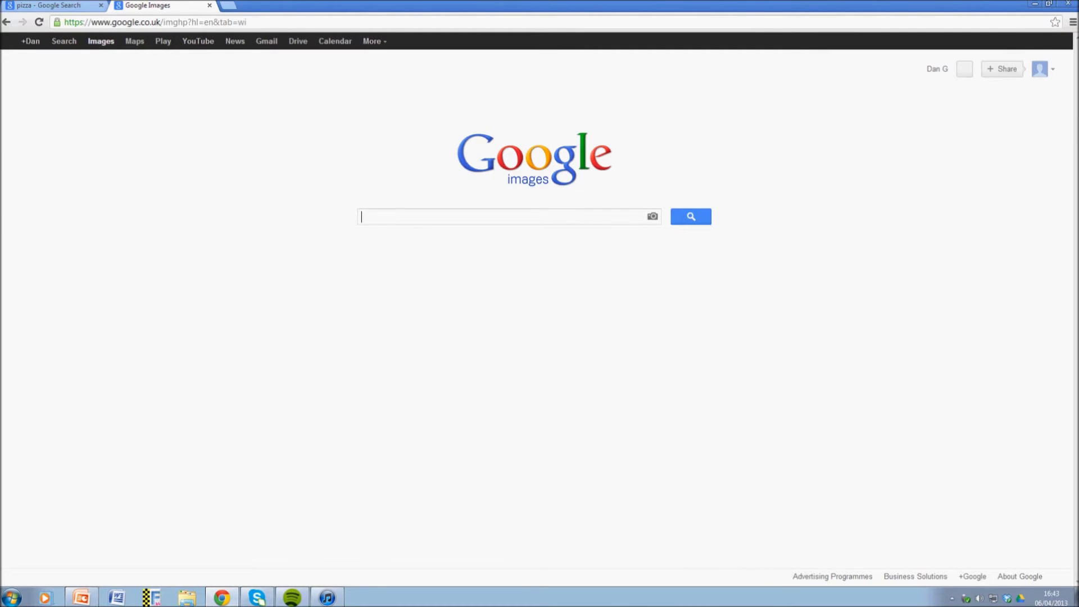
text(pizza)
key(Return)
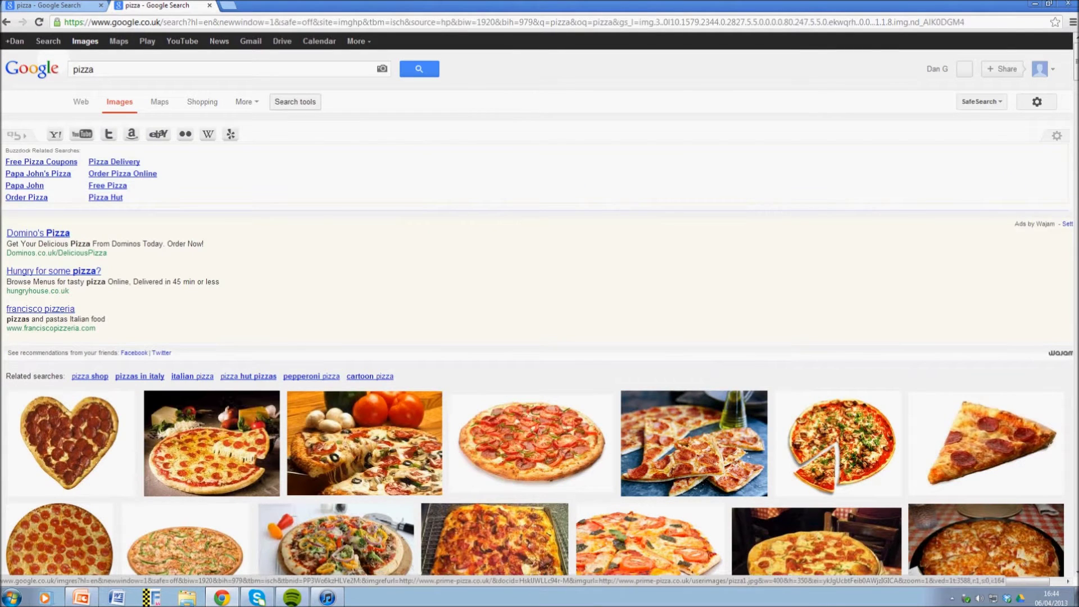
Filter the pizza image results by colour to show only Transparent images.
click(295, 101)
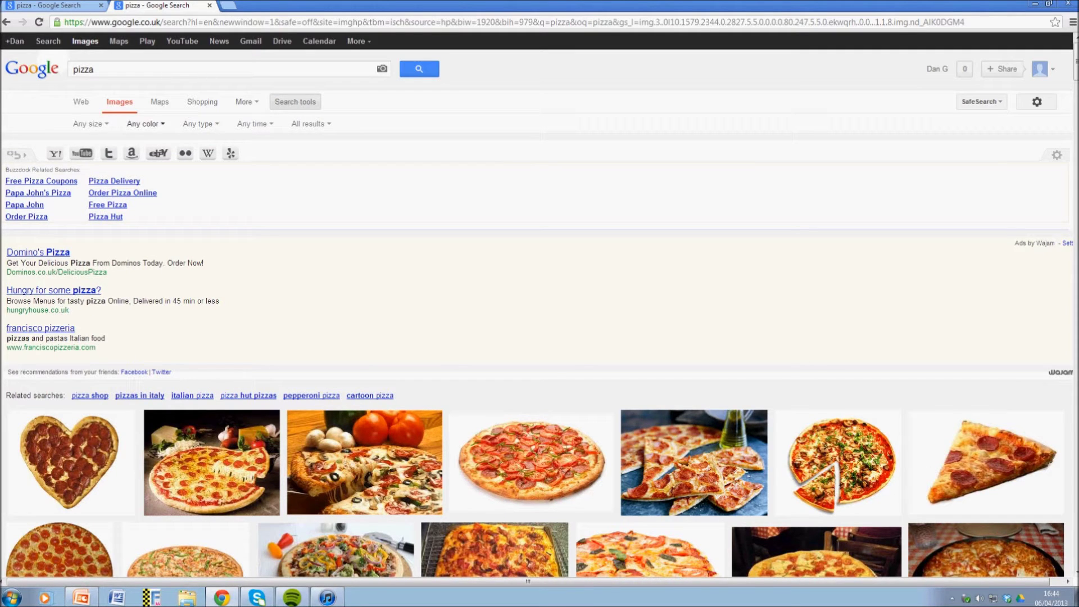
click(145, 123)
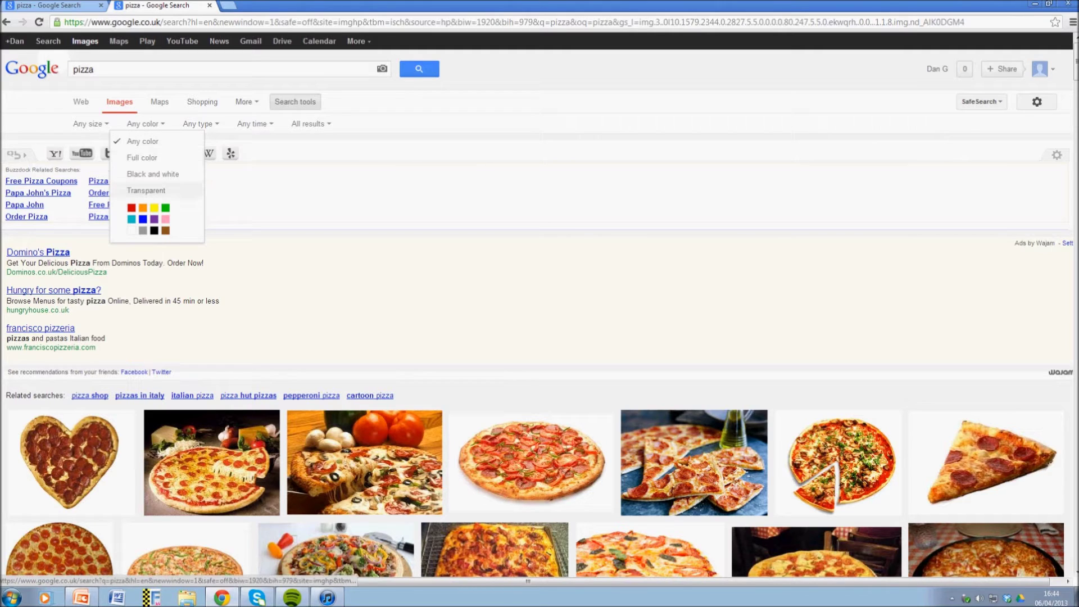
click(146, 190)
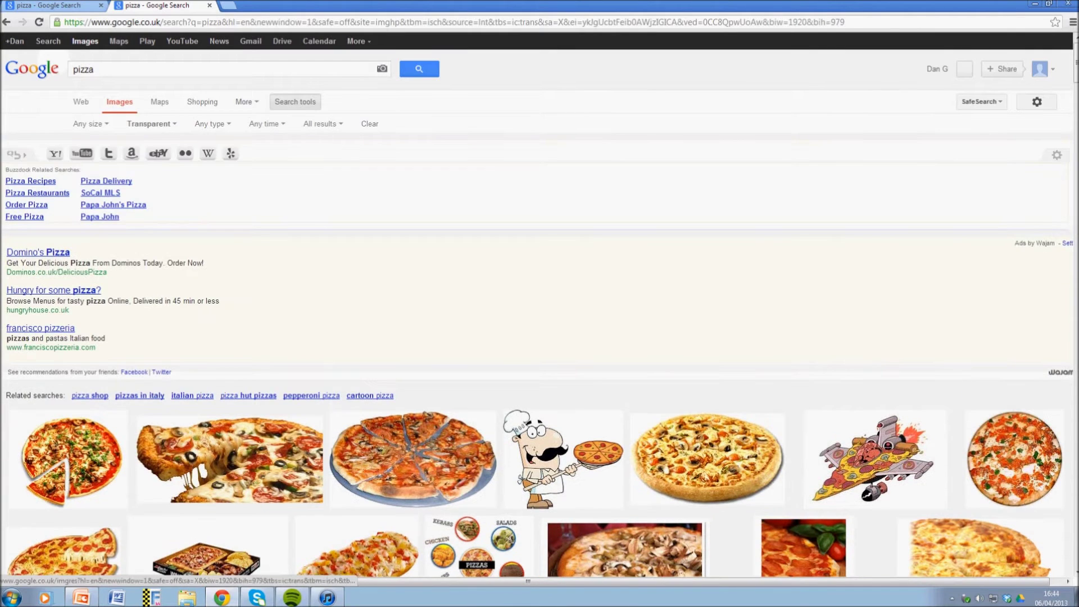
Preview the transparent oval pepperoni pizza from tntpizzeria.com and copy the image.
scroll(231, 387, down, 1)
scroll(356, 281, down, 4)
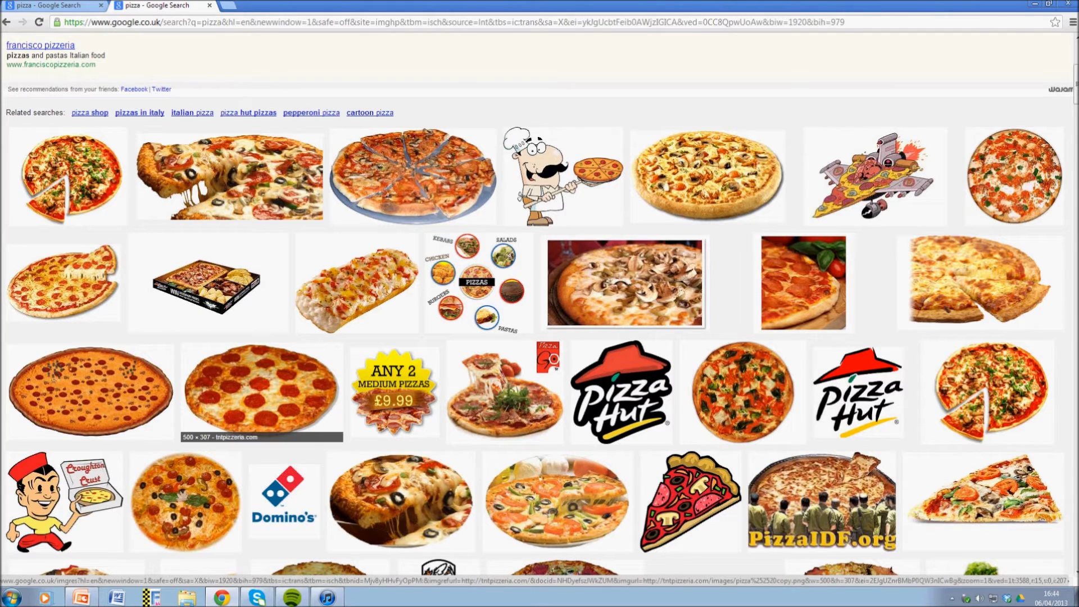
click(261, 390)
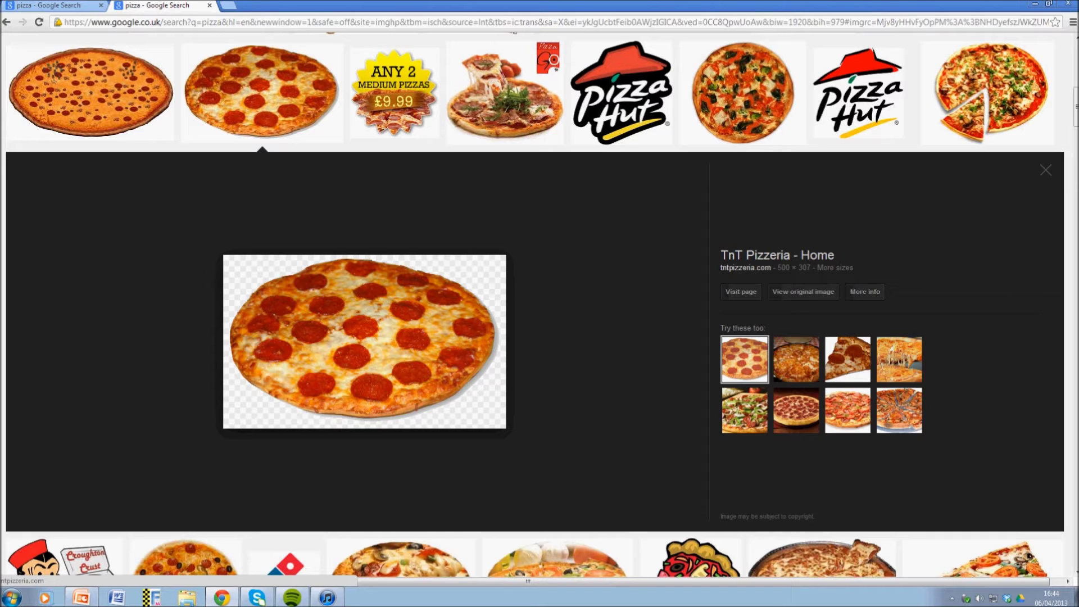
right_click(319, 316)
click(345, 452)
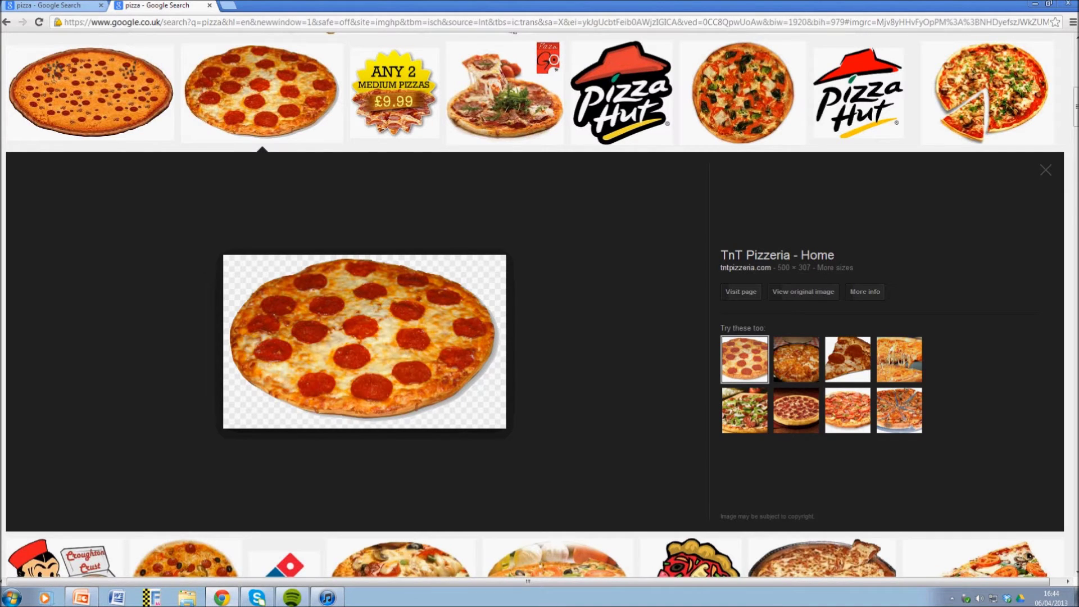
Switch to PowerPoint and duplicate the pizza slide.
key(alt+Tab)
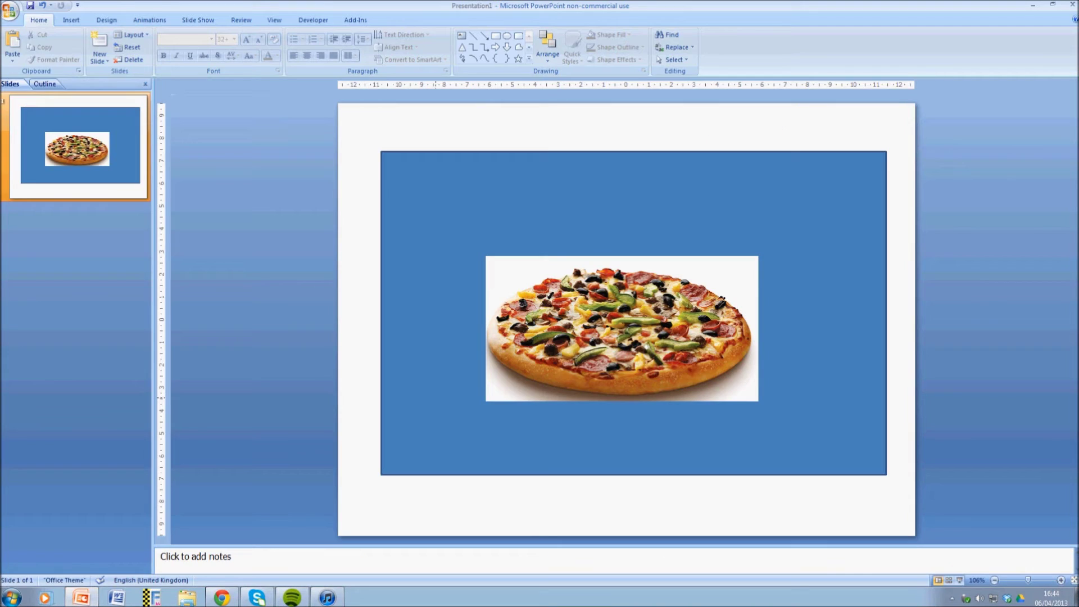
right_click(69, 110)
click(112, 174)
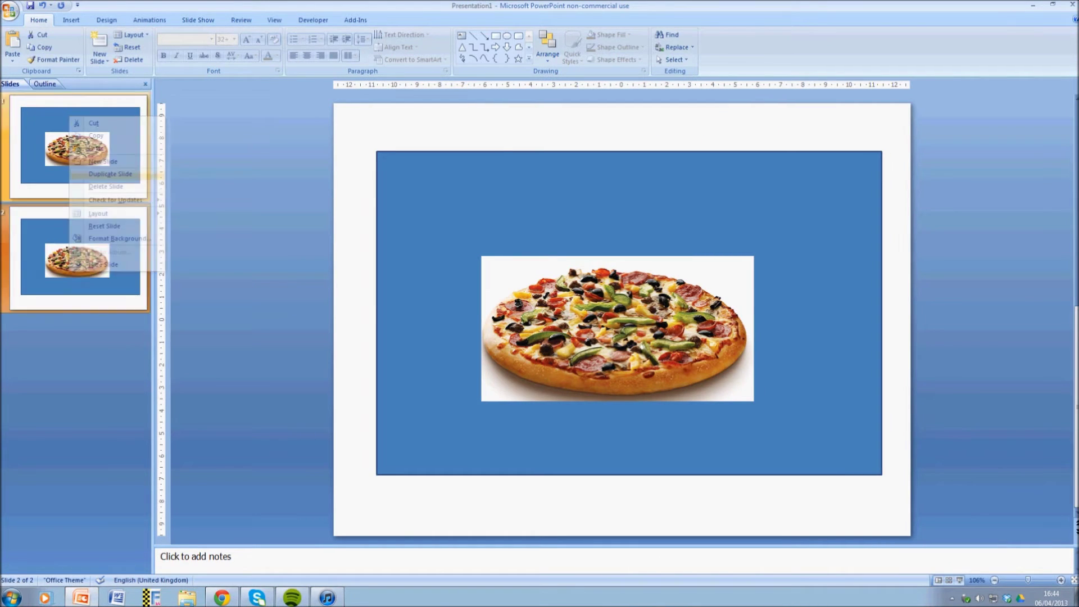
Paste the transparent pepperoni pizza onto the second slide and move it over the blue rectangle, overlapping the first pizza.
right_click(337, 286)
click(364, 318)
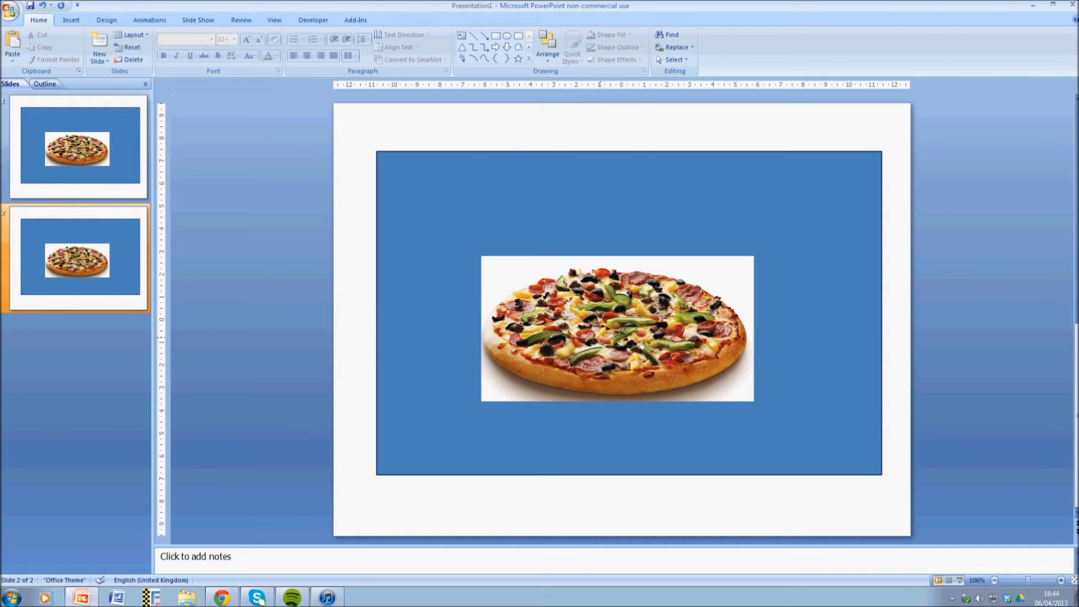
drag(487, 175, 574, 380)
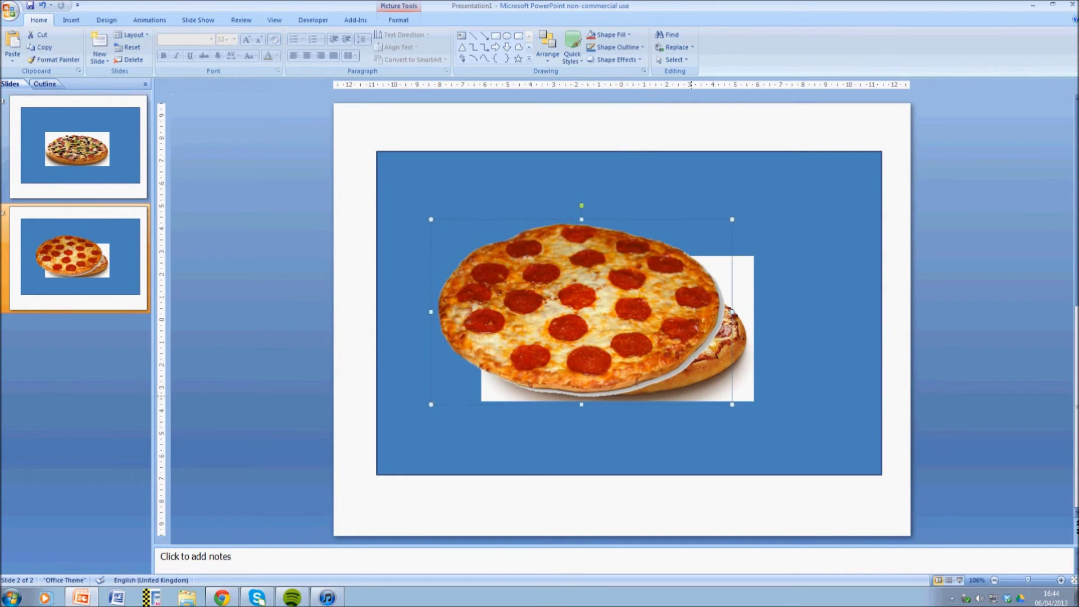
Delete the white-background pizza from the second slide, and centre and slightly enlarge the transparent pepperoni pizza on the blue rectangle.
click(741, 360)
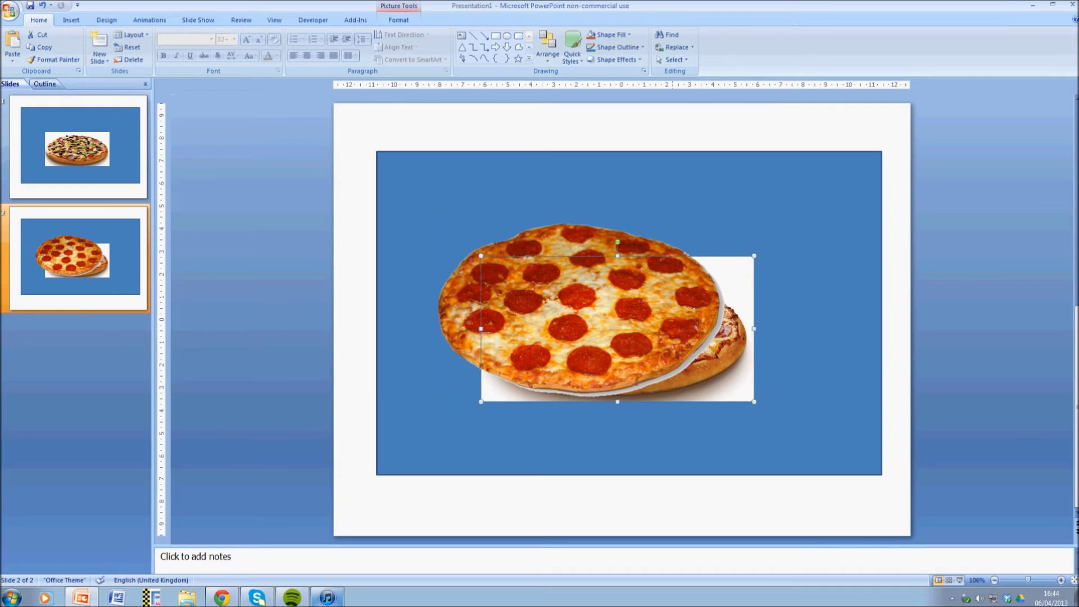
key(Delete)
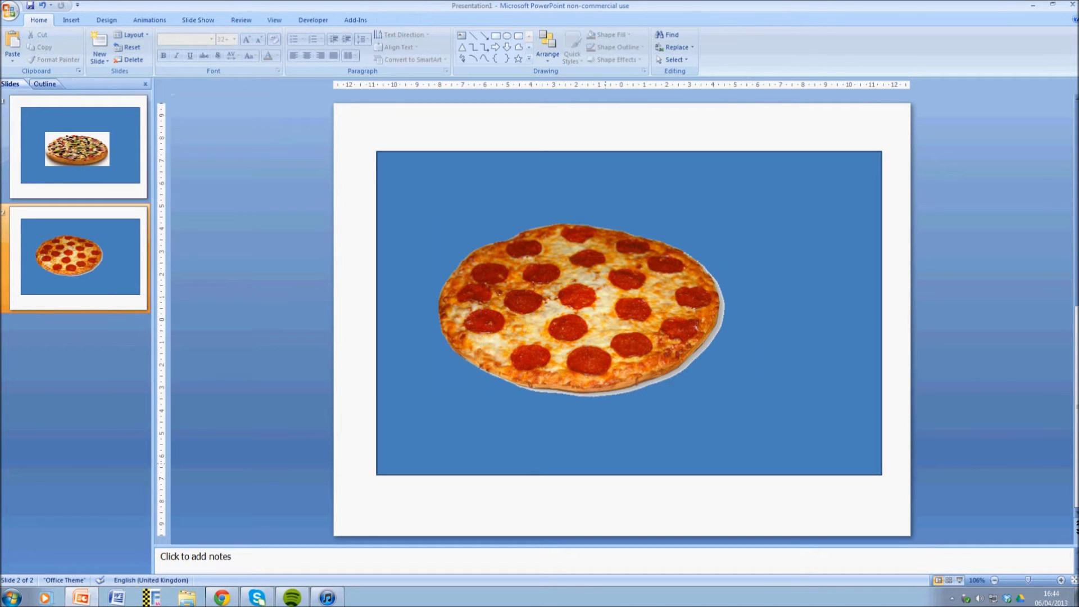
drag(563, 240, 641, 242)
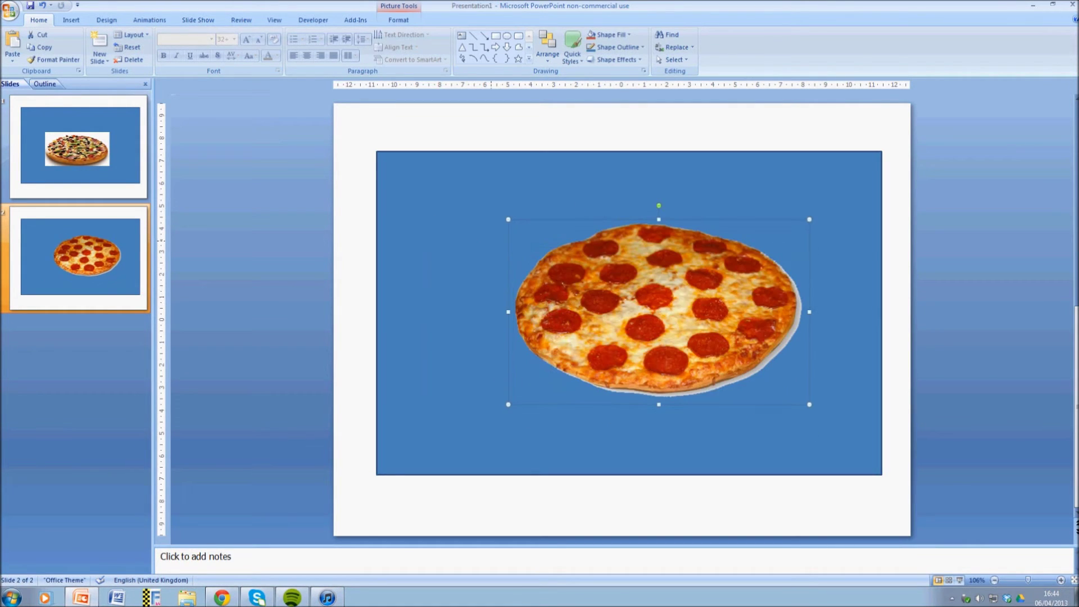
drag(511, 221, 477, 205)
Switch to Chrome and search Google Images for "iphone 5", keeping the Transparent colour filter.
click(222, 597)
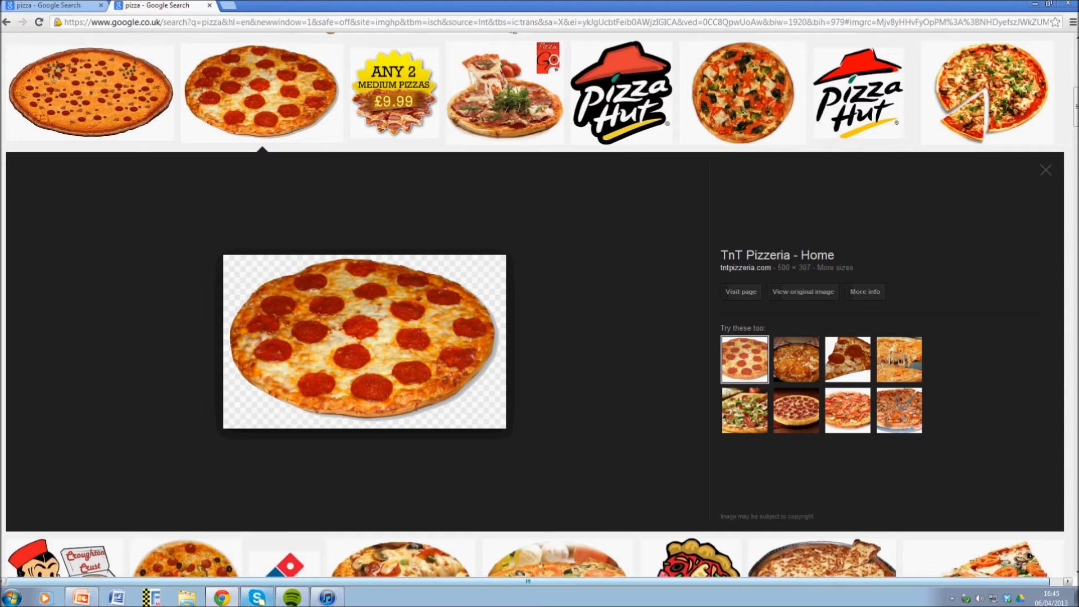
scroll(535, 304, up, 5)
drag(101, 70, 73, 70)
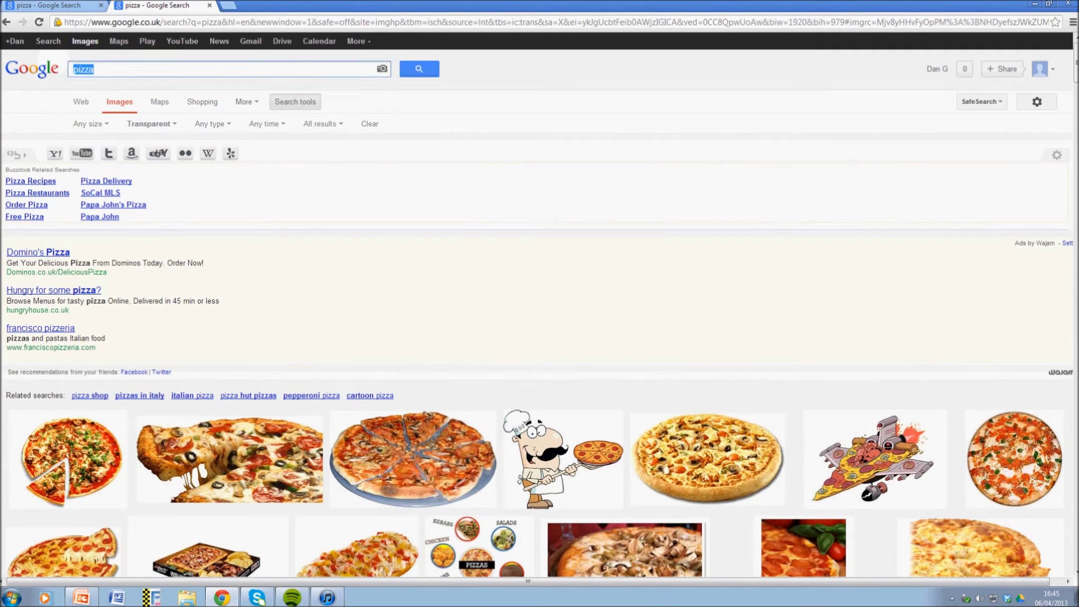
text(iph)
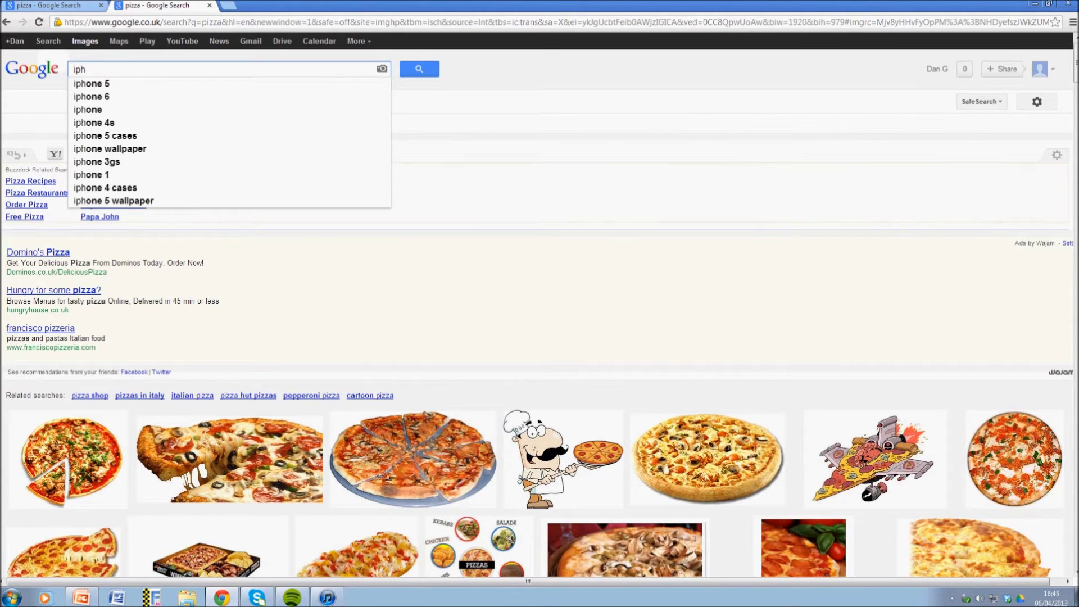
key(Down)
key(Return)
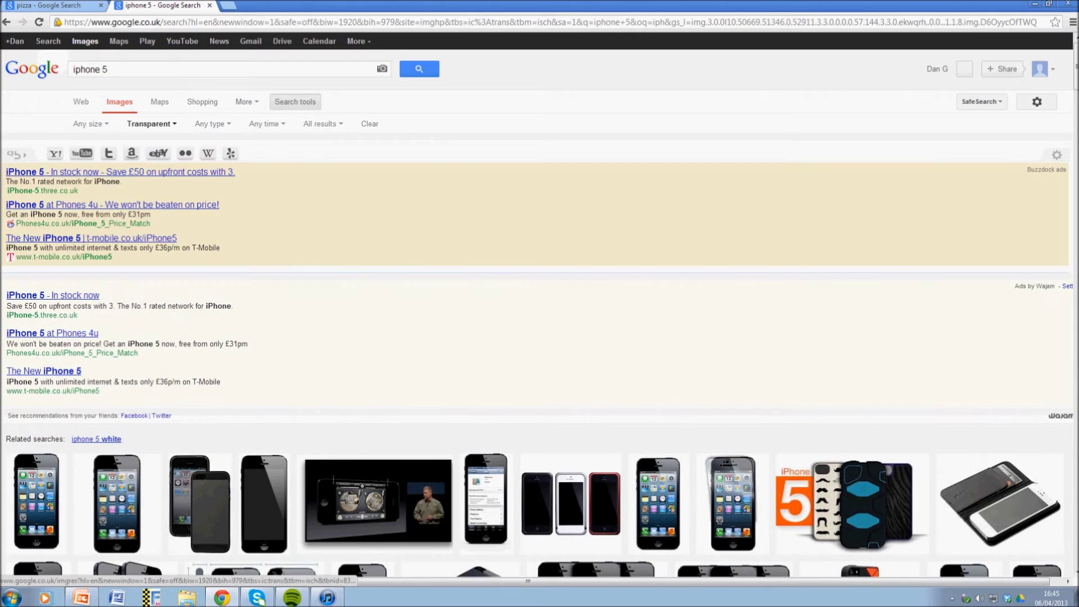
Preview the transparent picture of a hand holding a white iPad from rcrwireless.com and copy the image.
click(151, 125)
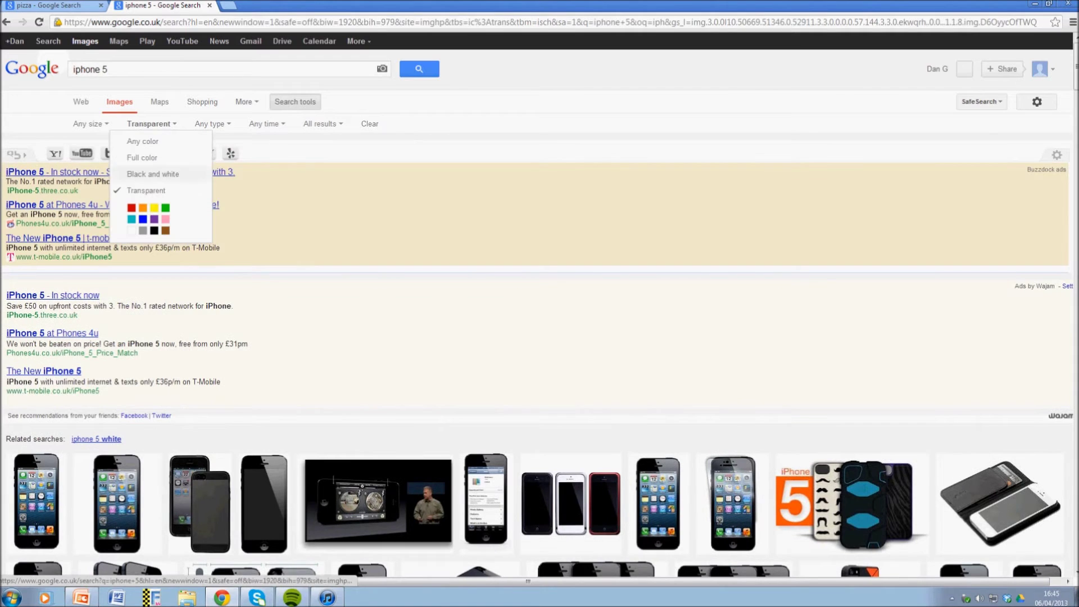
scroll(540, 309, down, 7)
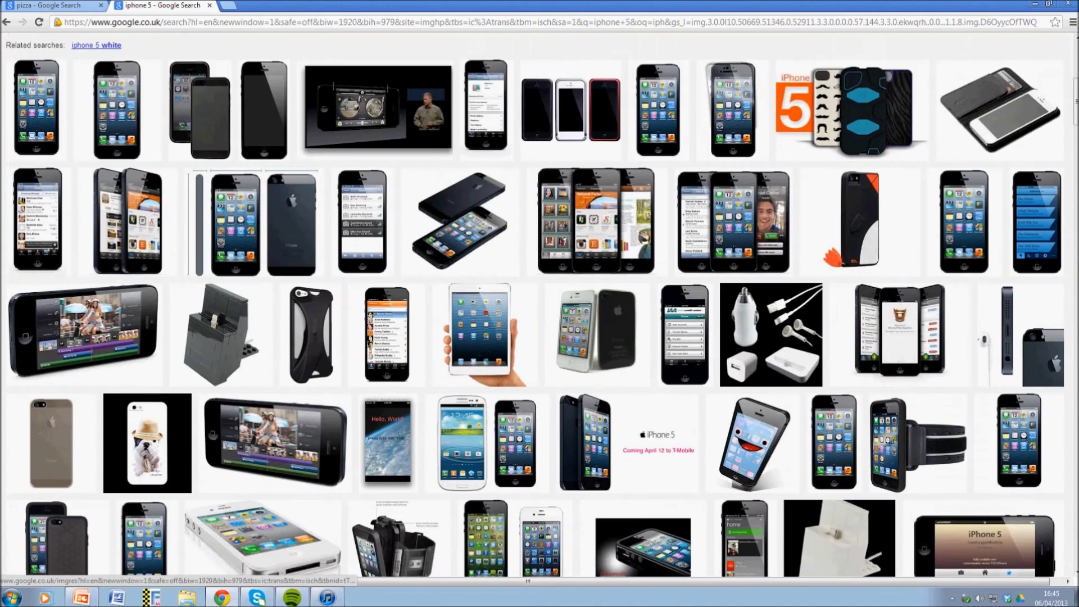
scroll(539, 309, down, 3)
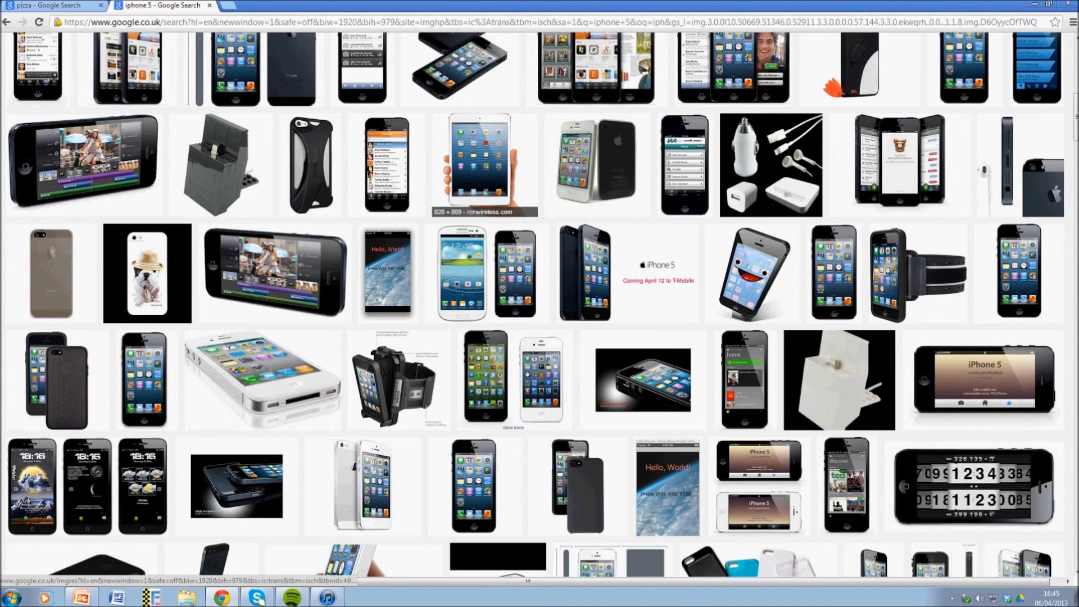
click(484, 163)
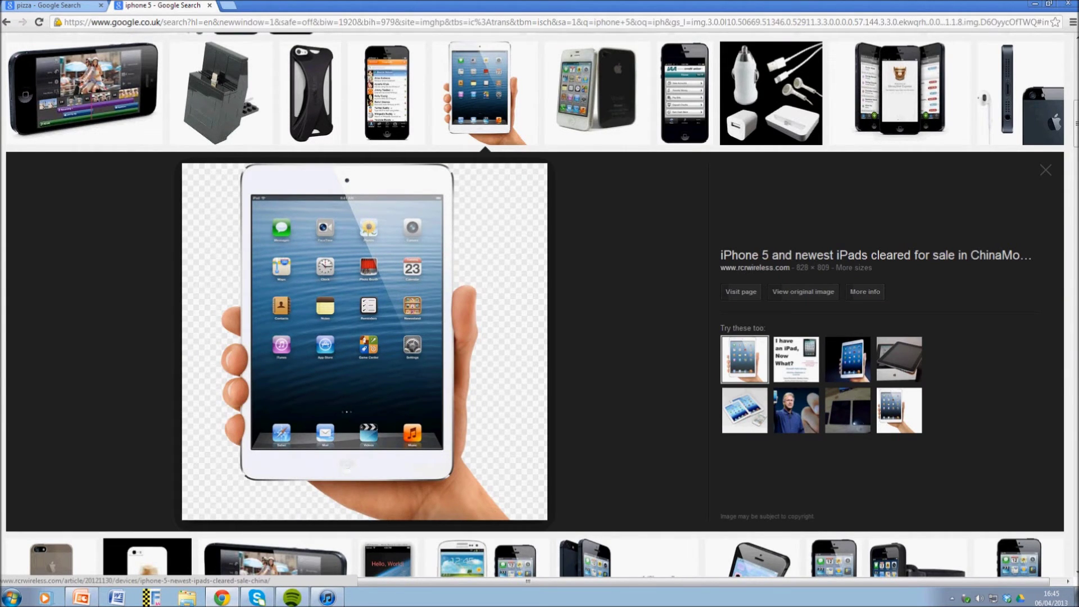
right_click(487, 238)
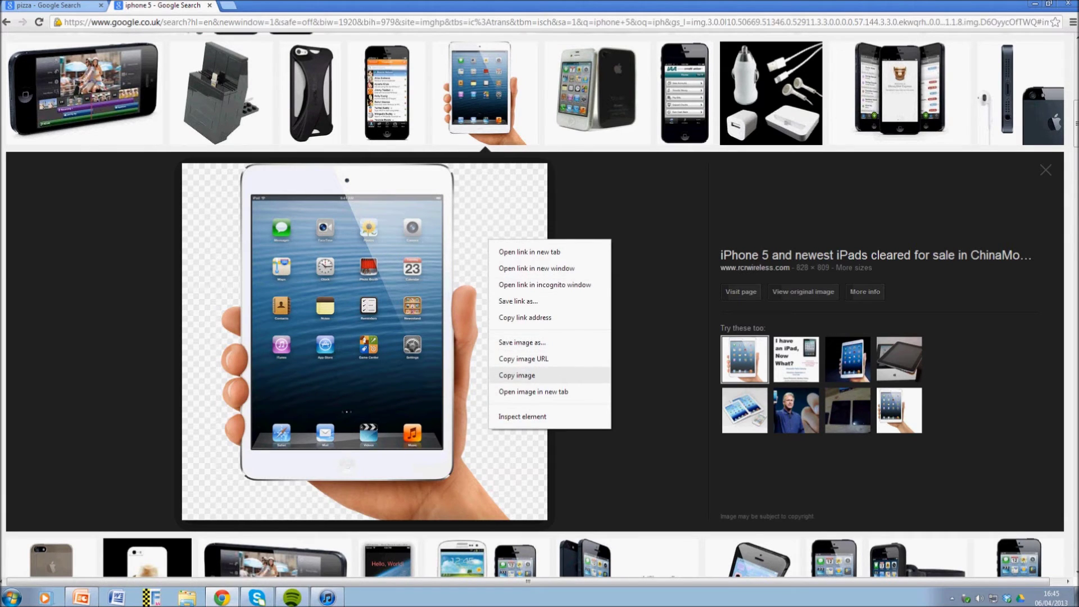
click(523, 375)
Switch to PowerPoint and paste the hand-held iPad picture onto the second slide over the blue rectangle.
key(alt+Tab)
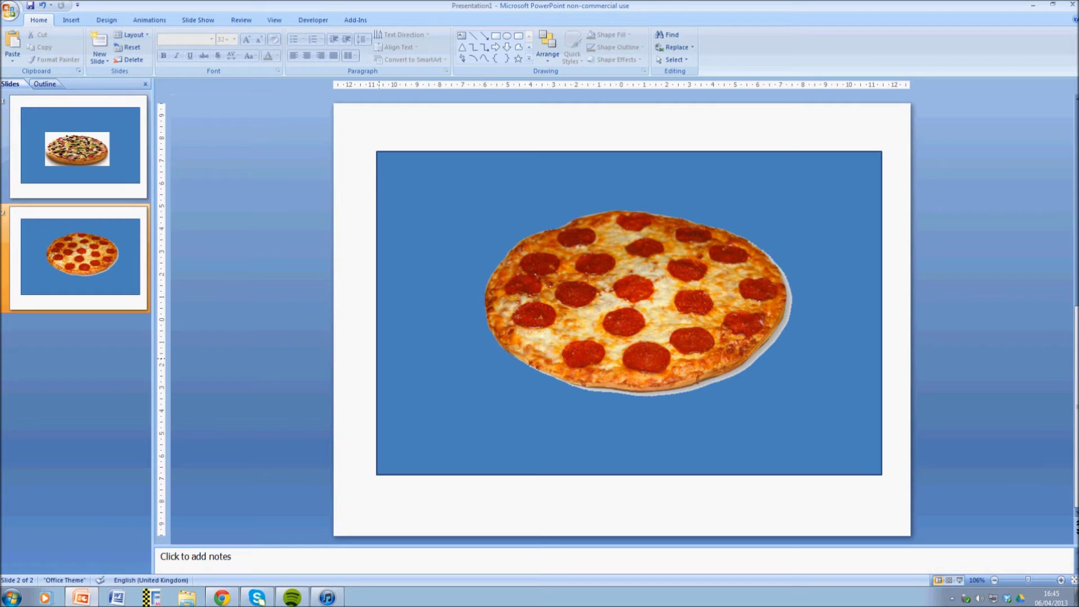
key(ctrl+v)
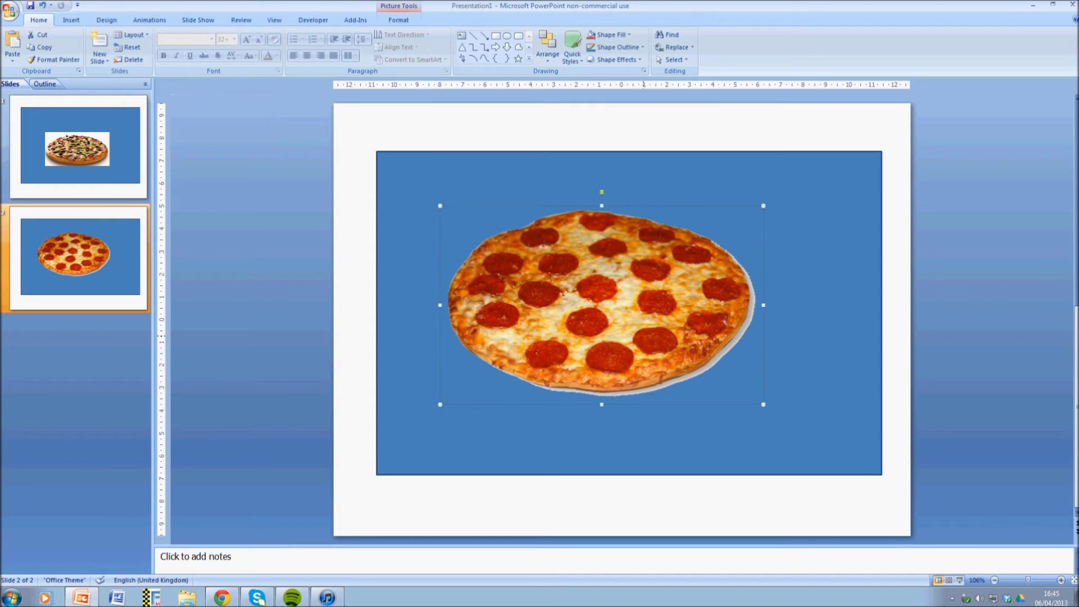
right_click(333, 371)
click(360, 404)
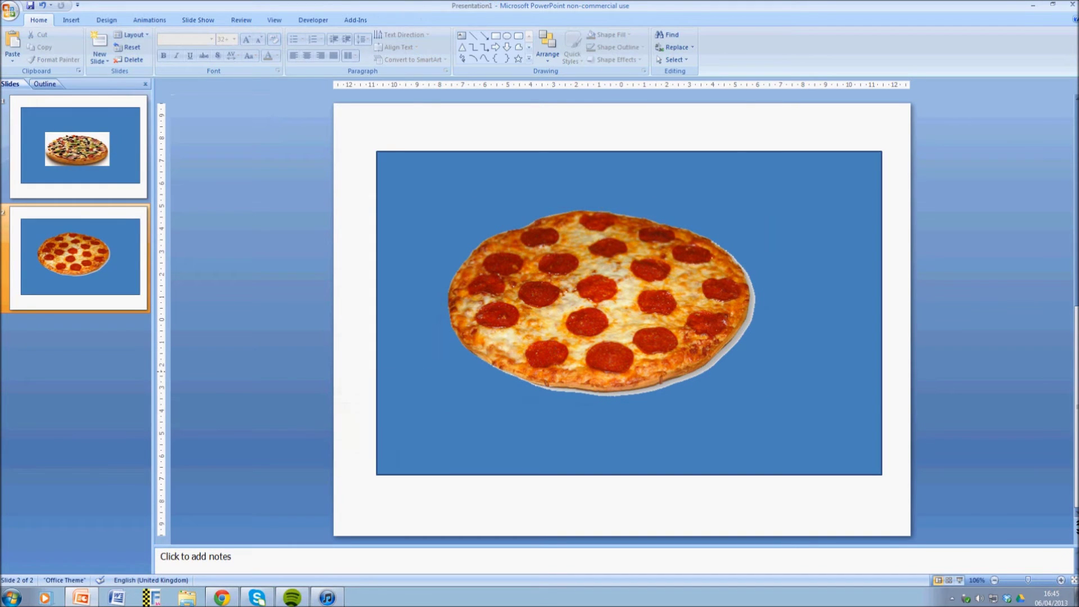
drag(610, 426, 610, 427)
drag(595, 255, 613, 382)
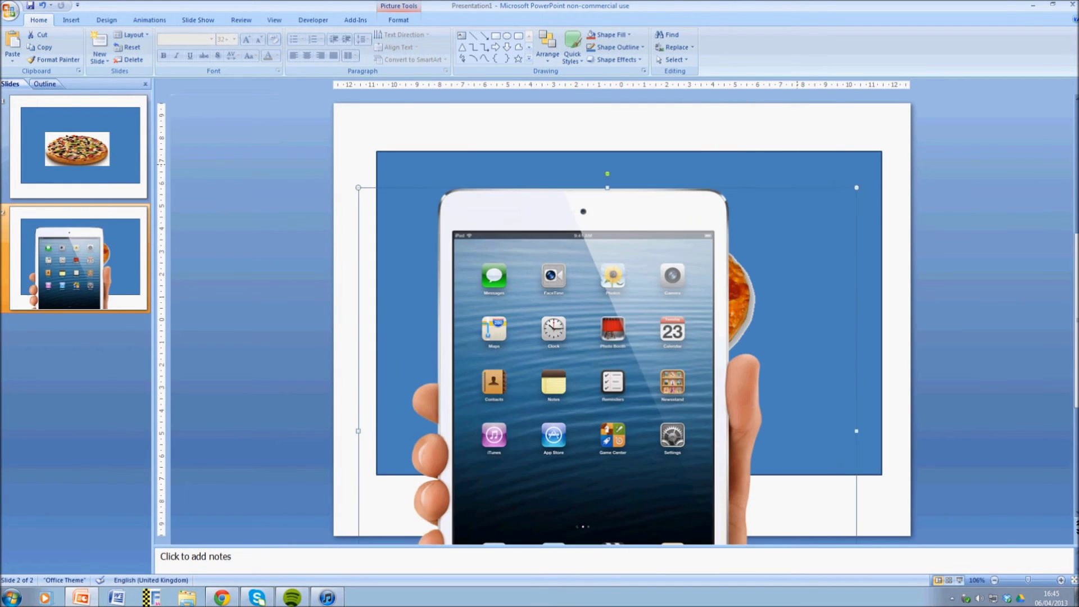
Shrink the iPad picture to about a quarter of its size and place it at the blue rectangle's lower edge, left of centre.
drag(856, 188, 541, 497)
drag(471, 511, 612, 225)
drag(682, 211, 625, 265)
drag(512, 336, 553, 322)
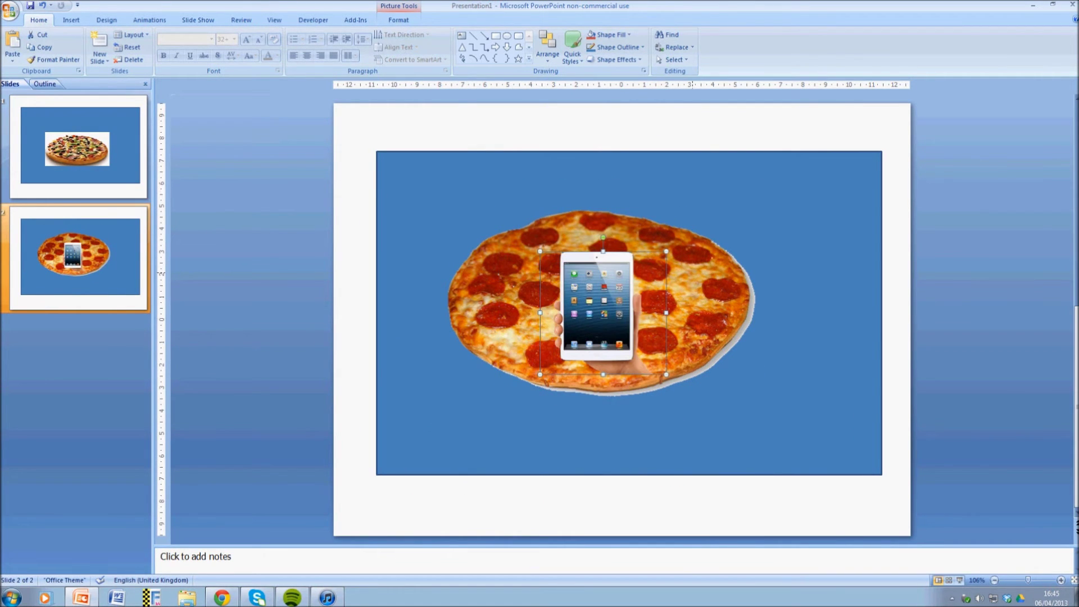
drag(603, 313, 520, 425)
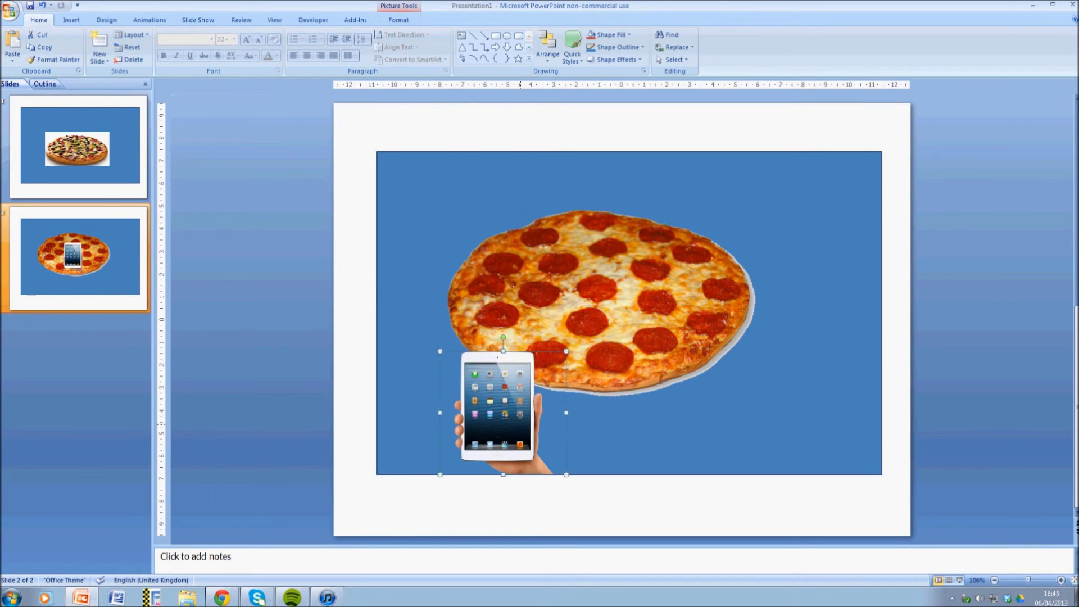
Shrink the pepperoni pizza and place it beside the iPad in the lower half of the blue rectangle.
drag(548, 323, 643, 301)
drag(535, 183, 672, 267)
drag(721, 336, 666, 395)
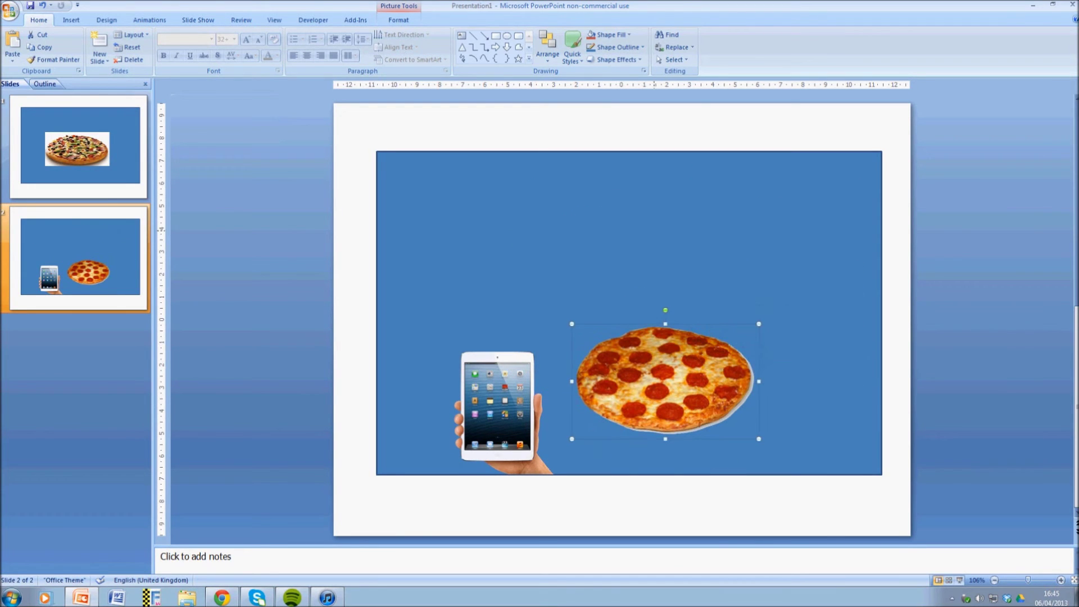
Move the iPad picture up off the blue rectangle's lower edge, slightly higher than the pizza, and select both pictures.
key(Escape)
drag(497, 404, 497, 359)
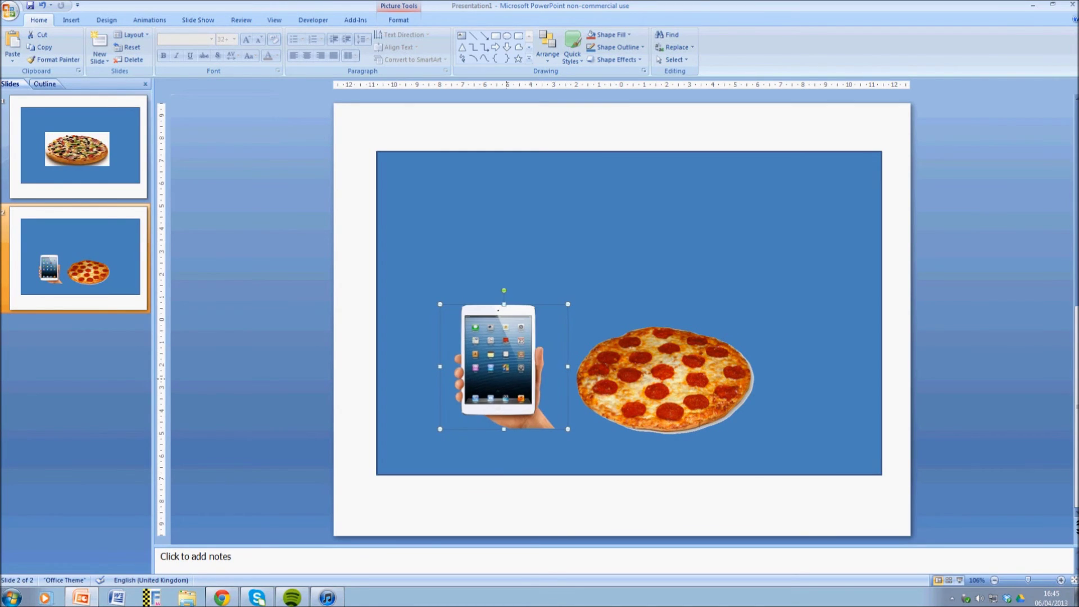
drag(505, 365, 500, 352)
drag(289, 234, 913, 463)
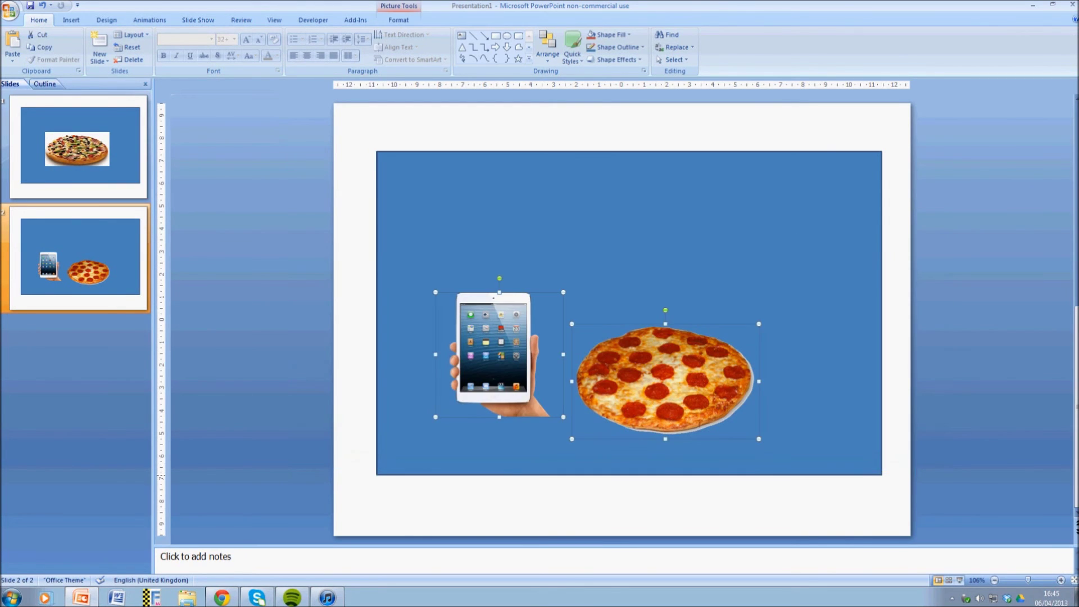
Switch to Chrome and review the search tools' colour filter options, with Transparent selected, for the iphone 5 image results.
click(222, 597)
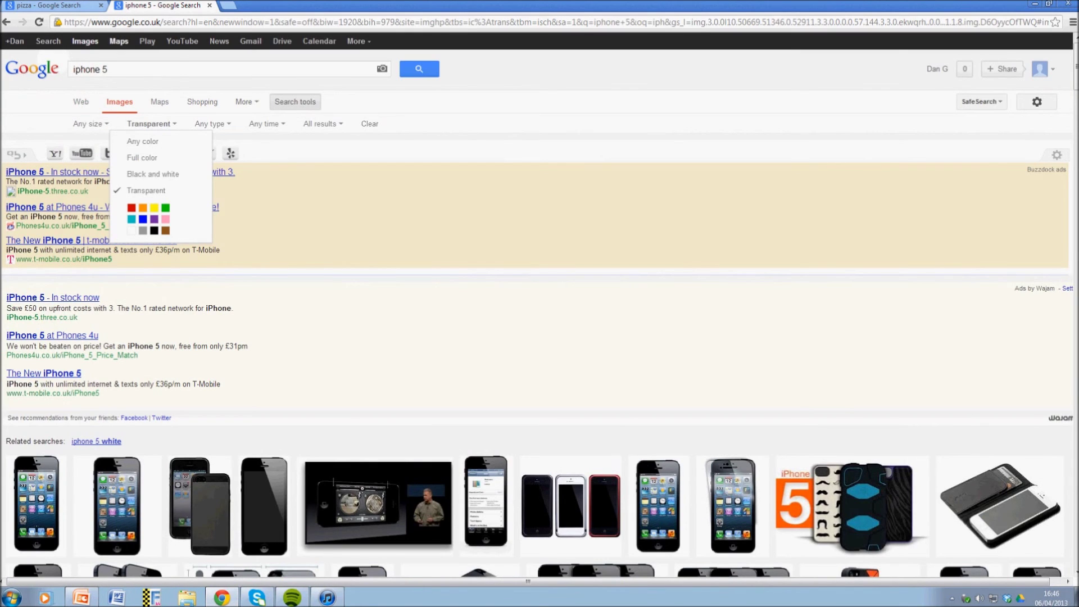
click(295, 102)
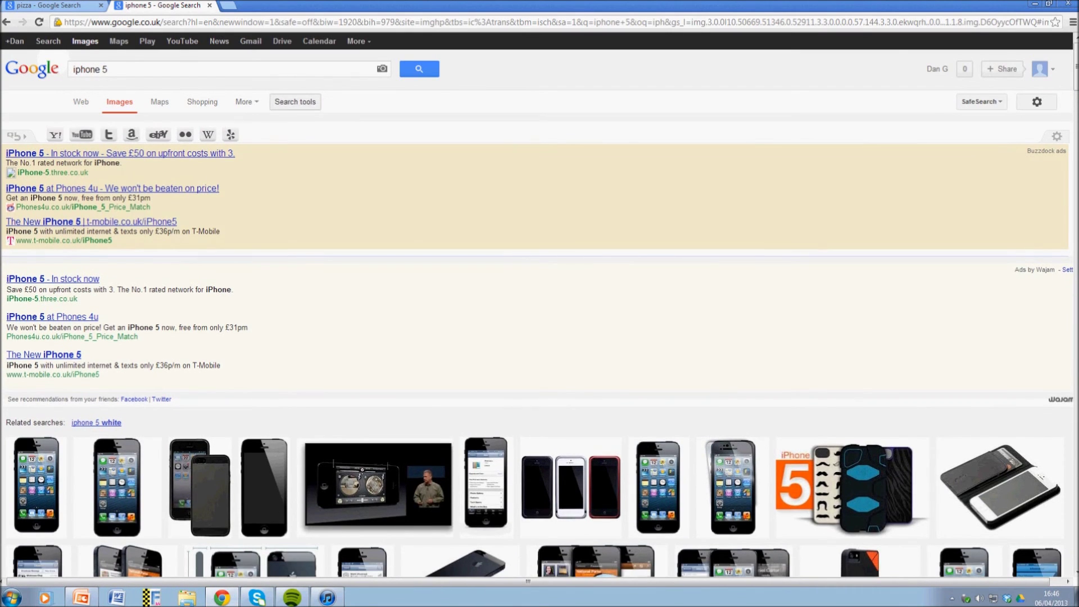
click(295, 102)
click(151, 123)
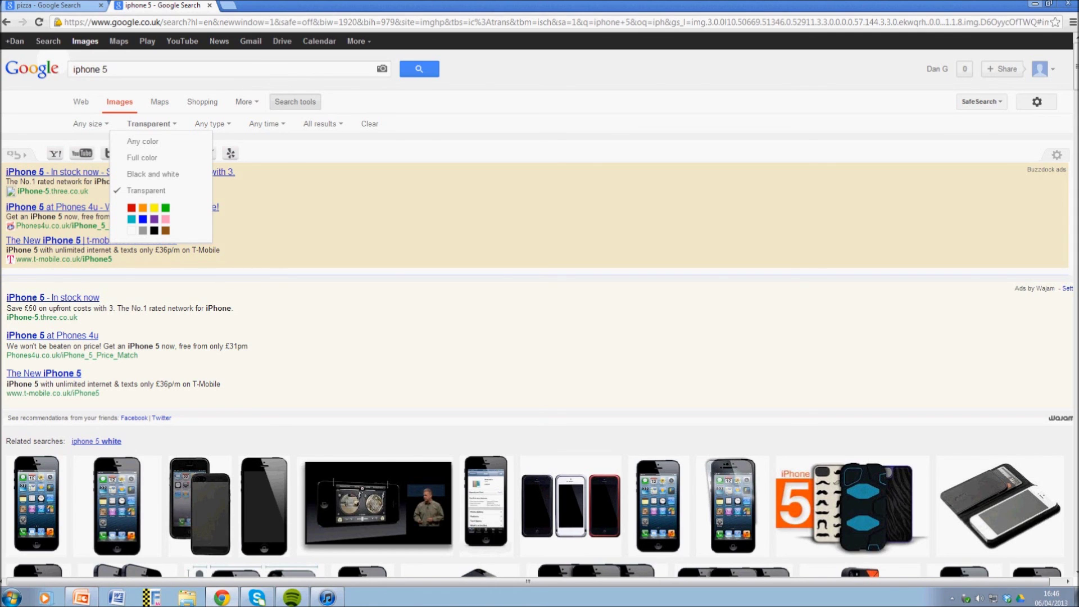
Minimise the Chrome and PowerPoint windows and move their two desktop shortcuts left, above the GeneralTechHQ title.
click(1034, 3)
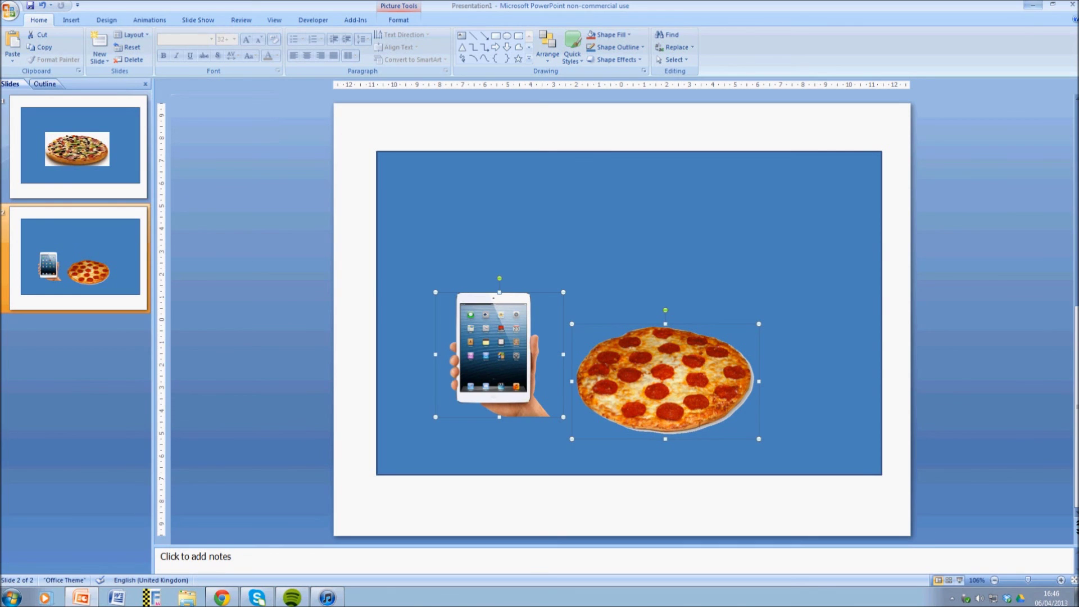
click(1033, 5)
drag(398, 37, 696, 211)
drag(533, 135, 275, 135)
click(697, 272)
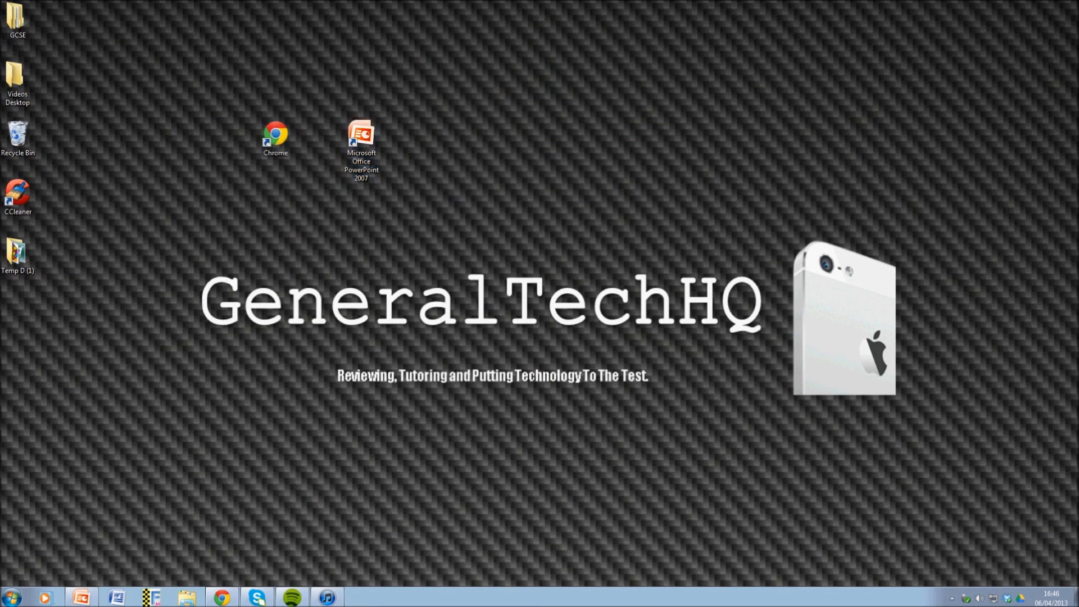